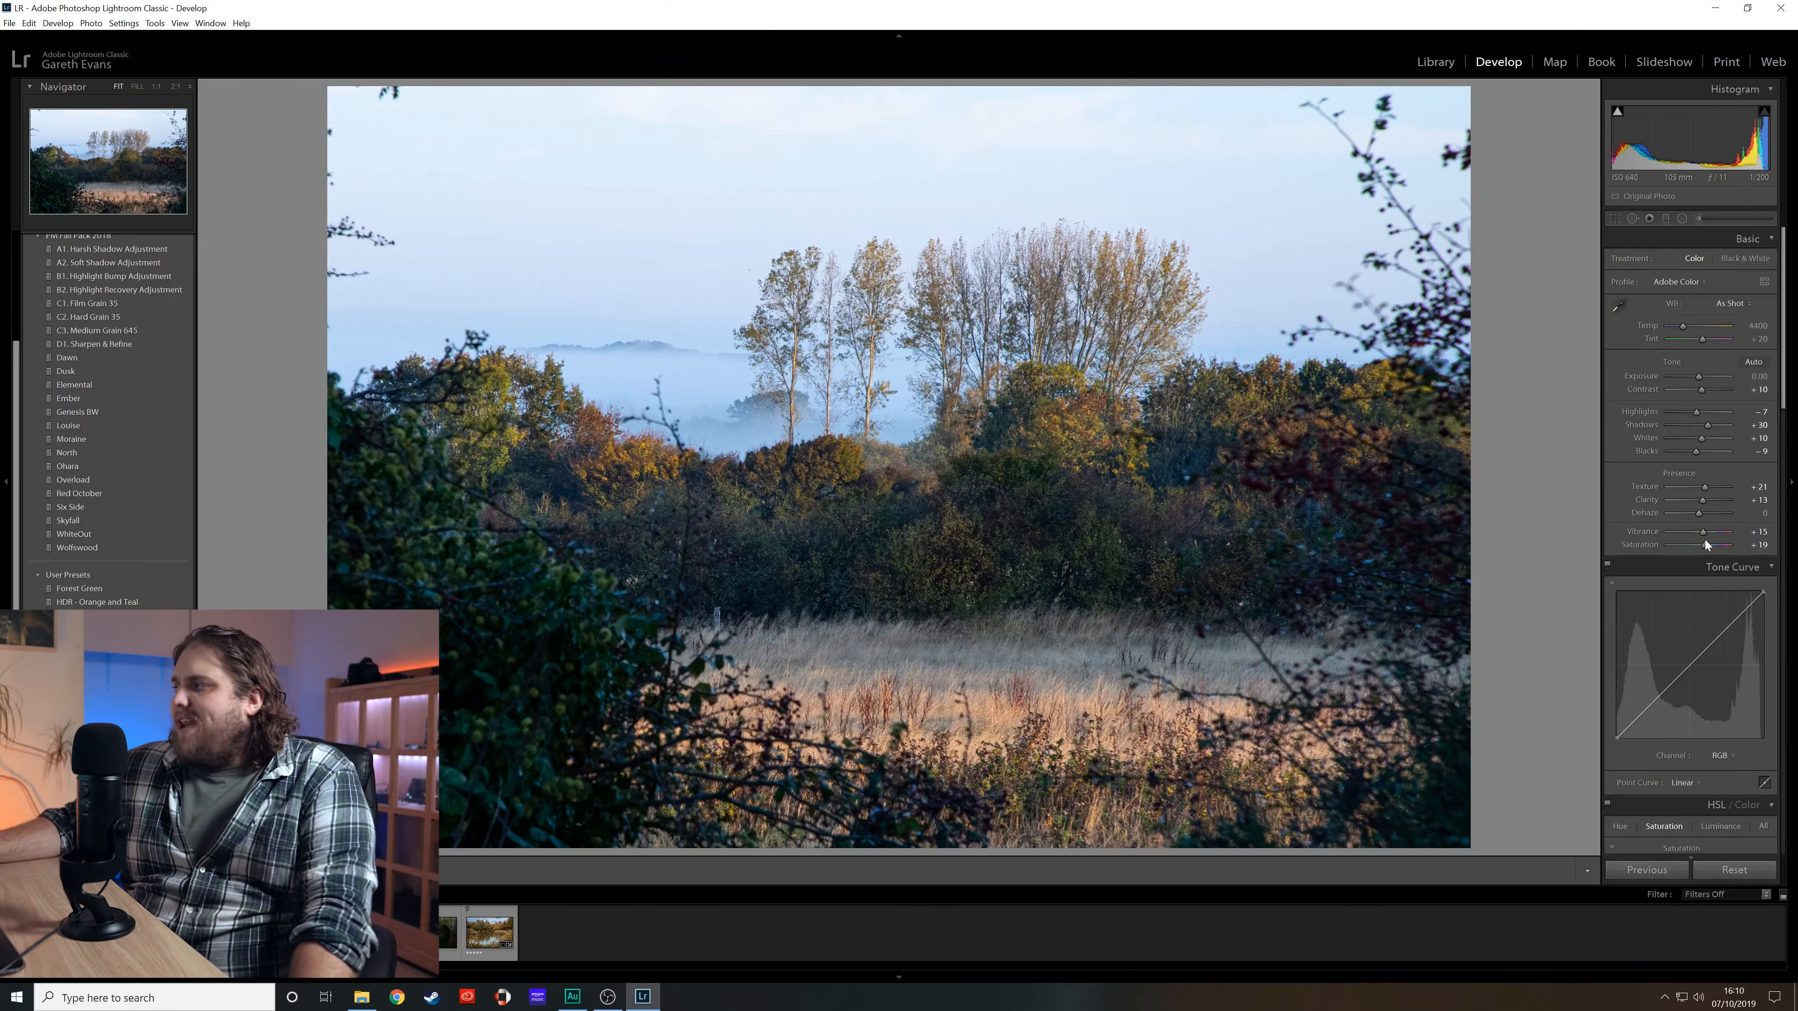
- Shift the HSL hues of the yellow, green, aqua and blue colour ranges
scroll(1629, 592, "down", 5)
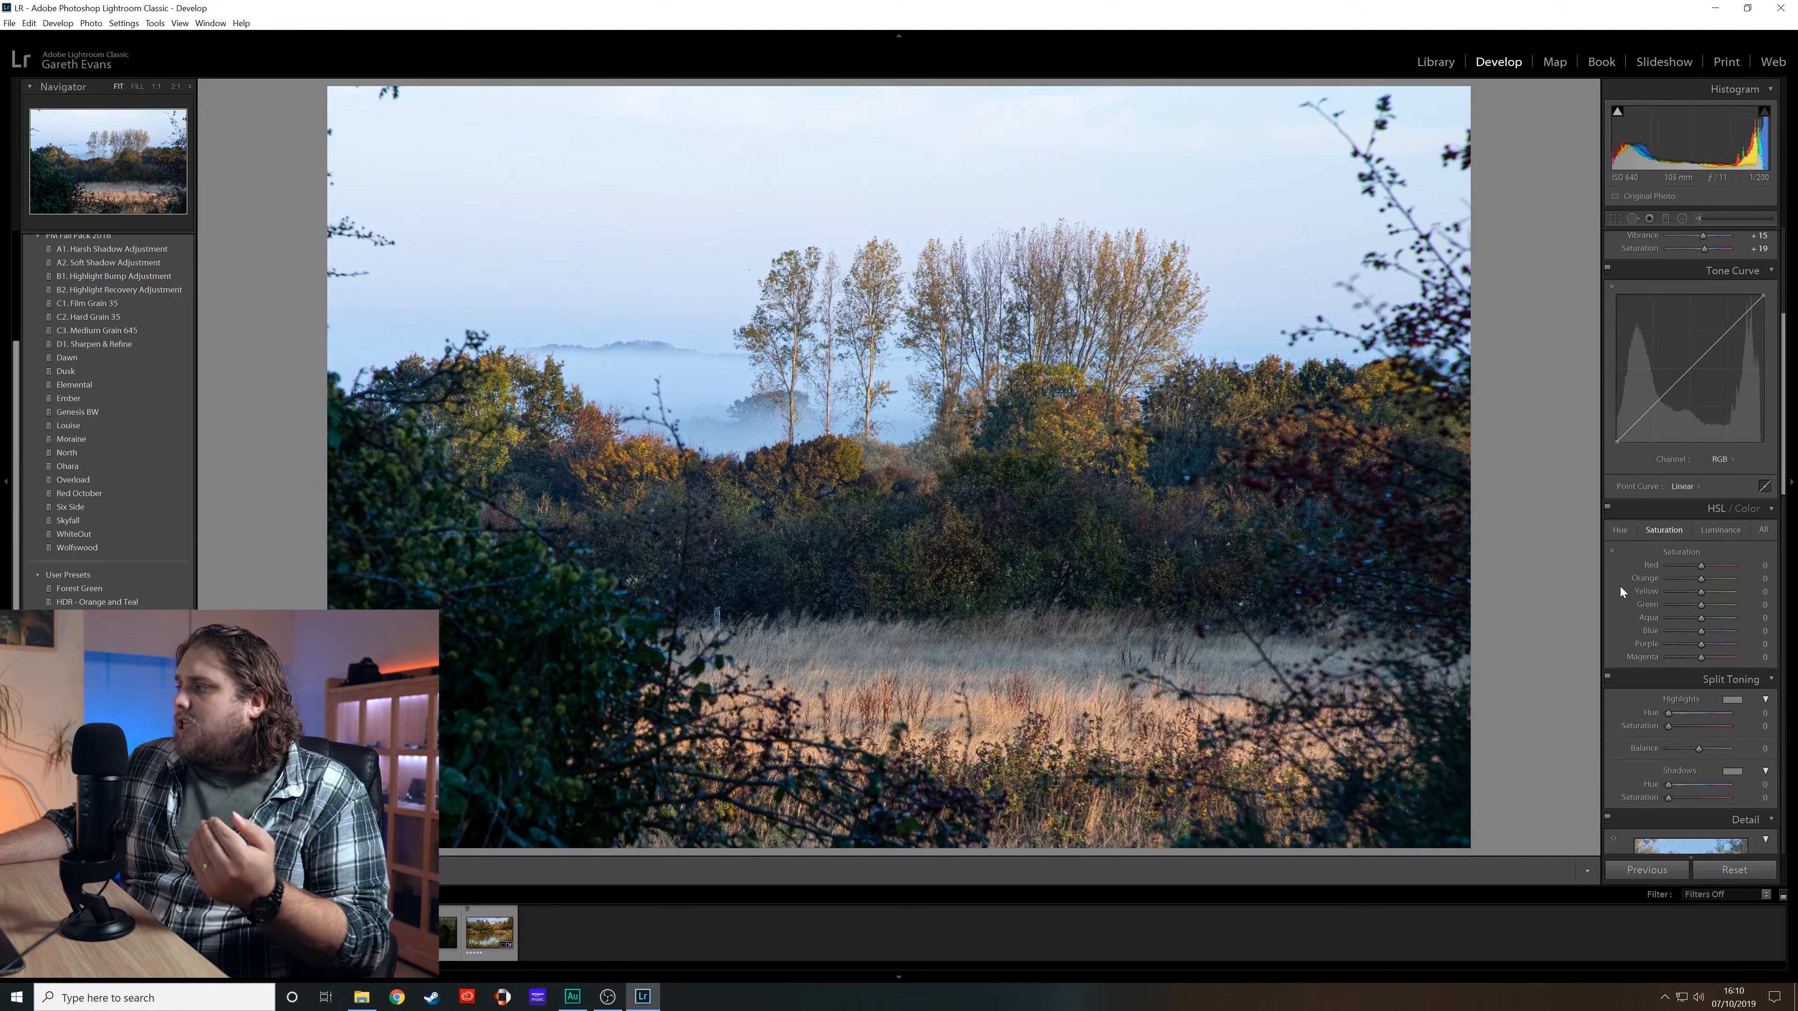
left_click(1625, 535)
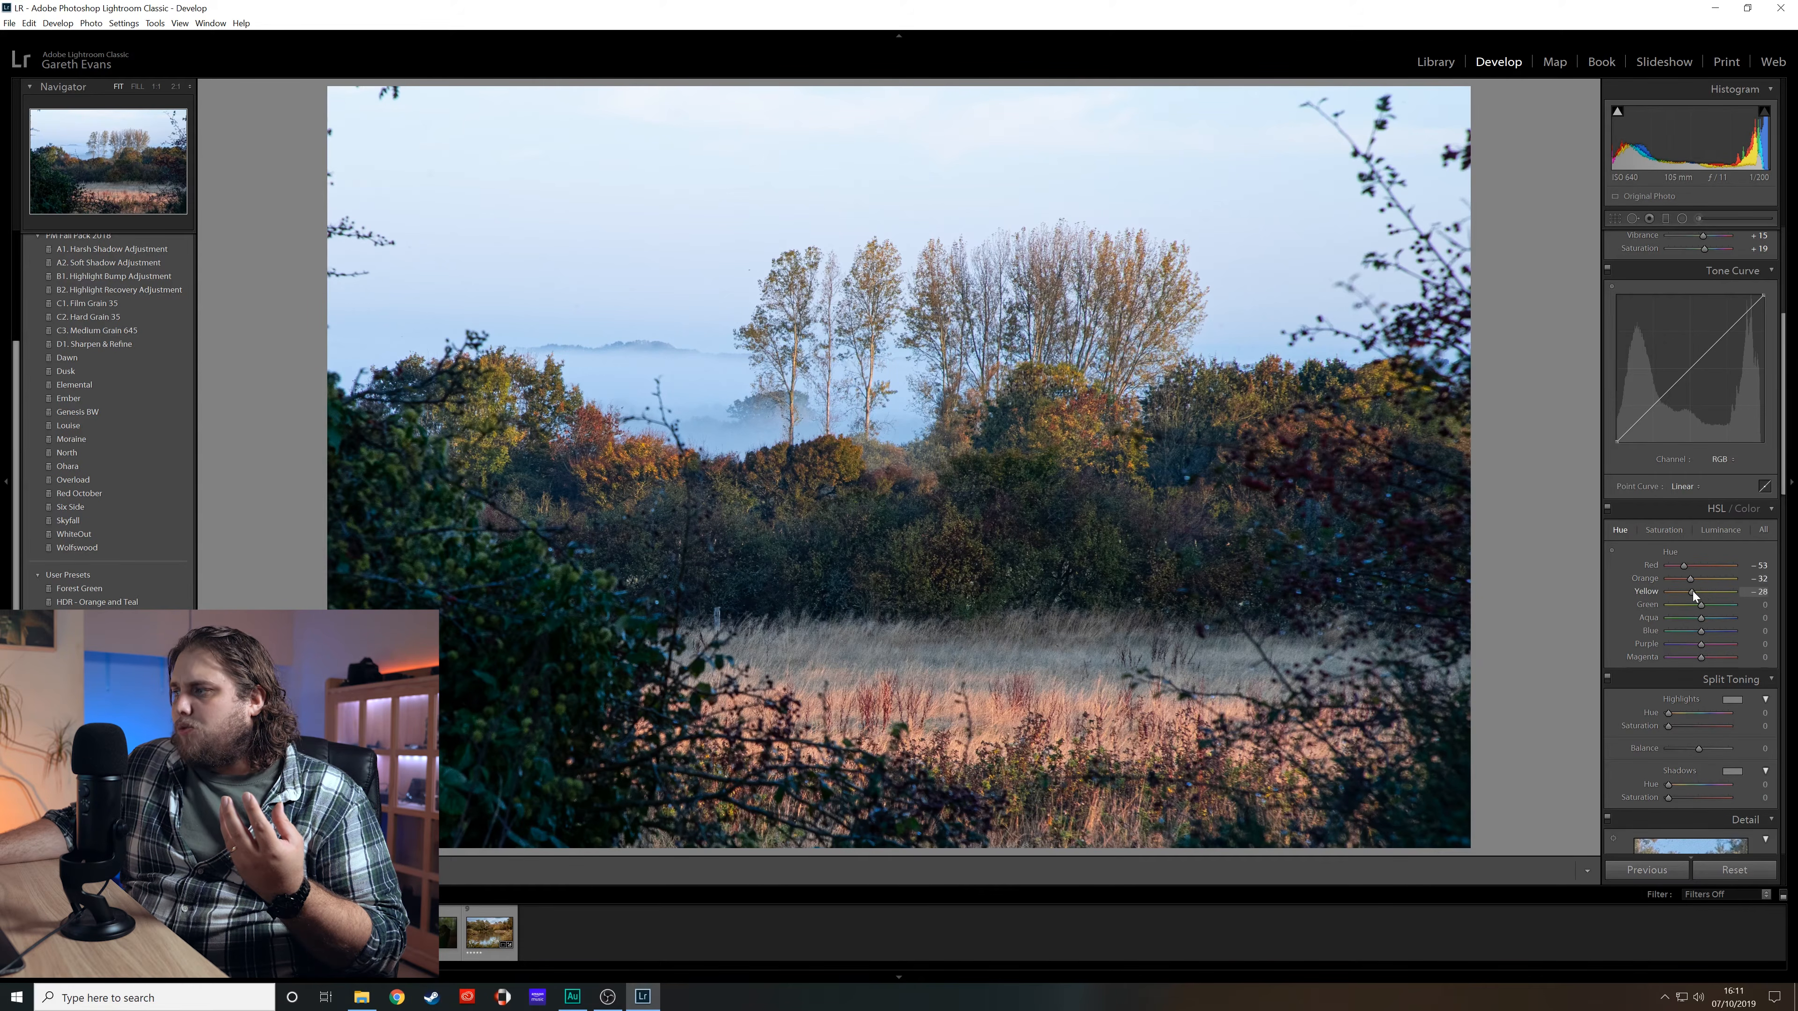
left_click_drag(1693, 592, 1679, 609)
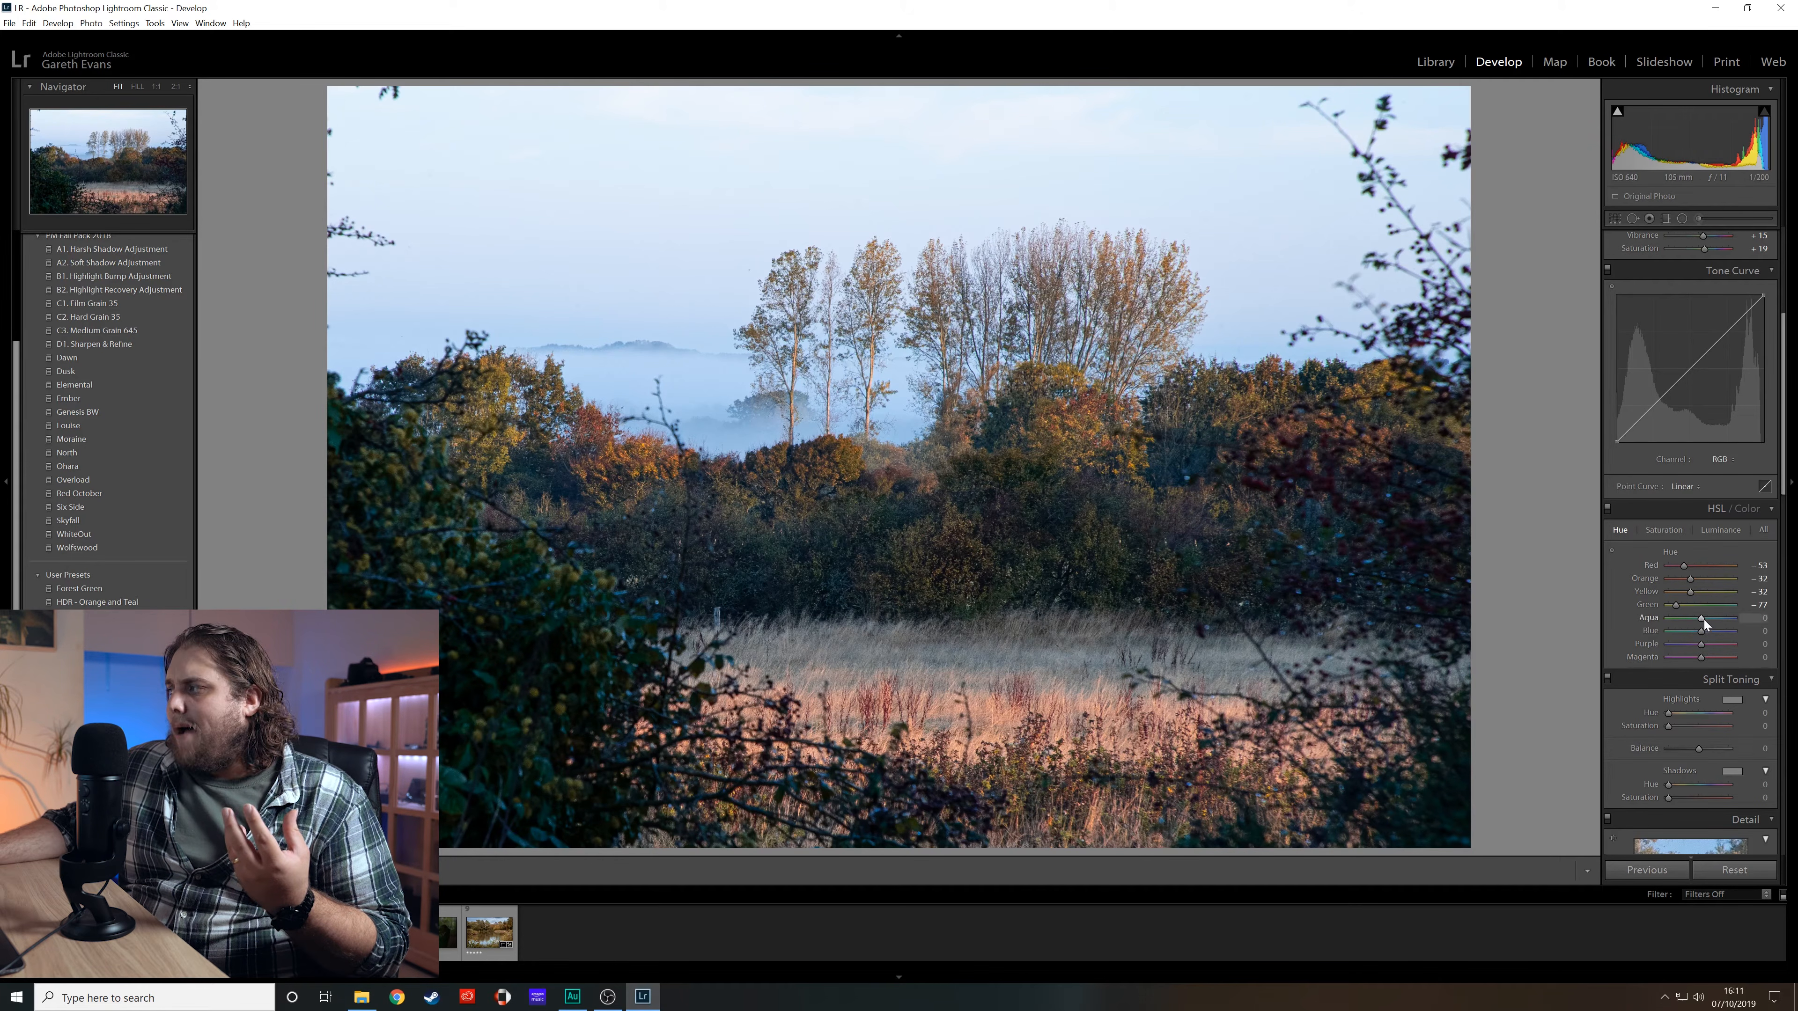
left_click_drag(1701, 631, 1698, 631)
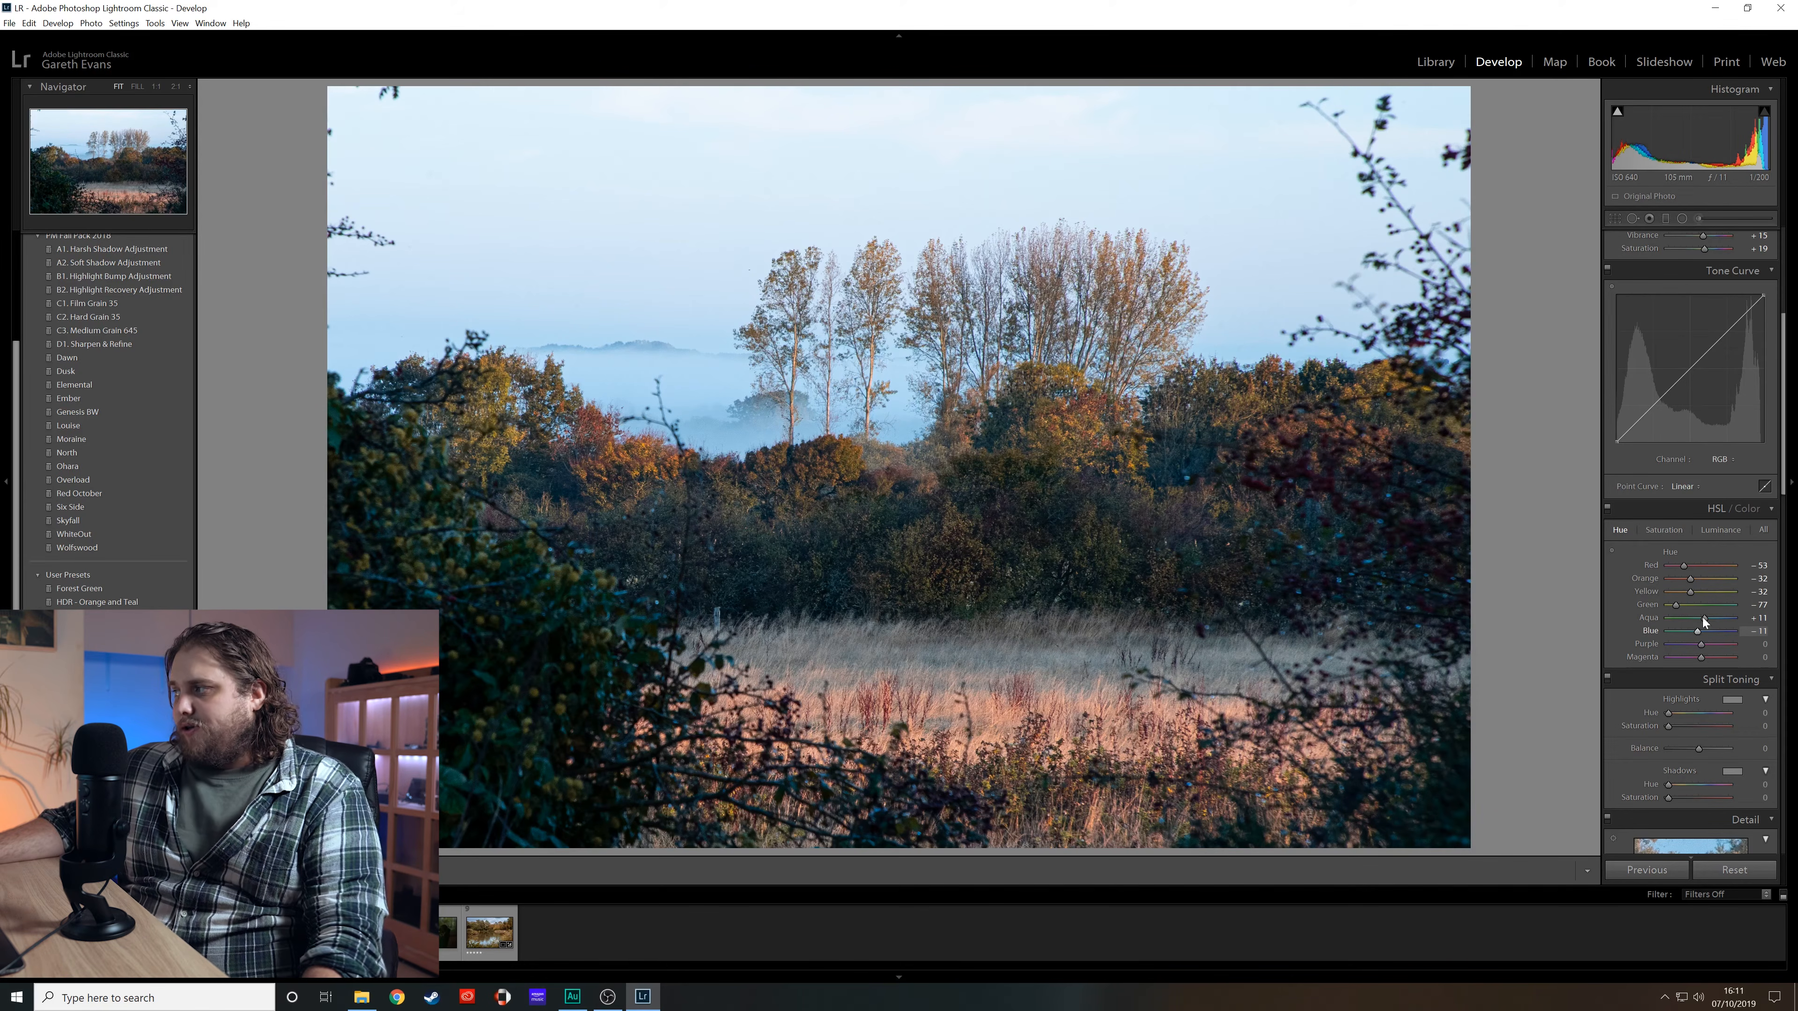
- Adjust HSL saturation, raising aqua to +15 and blue to +18
left_click(1665, 530)
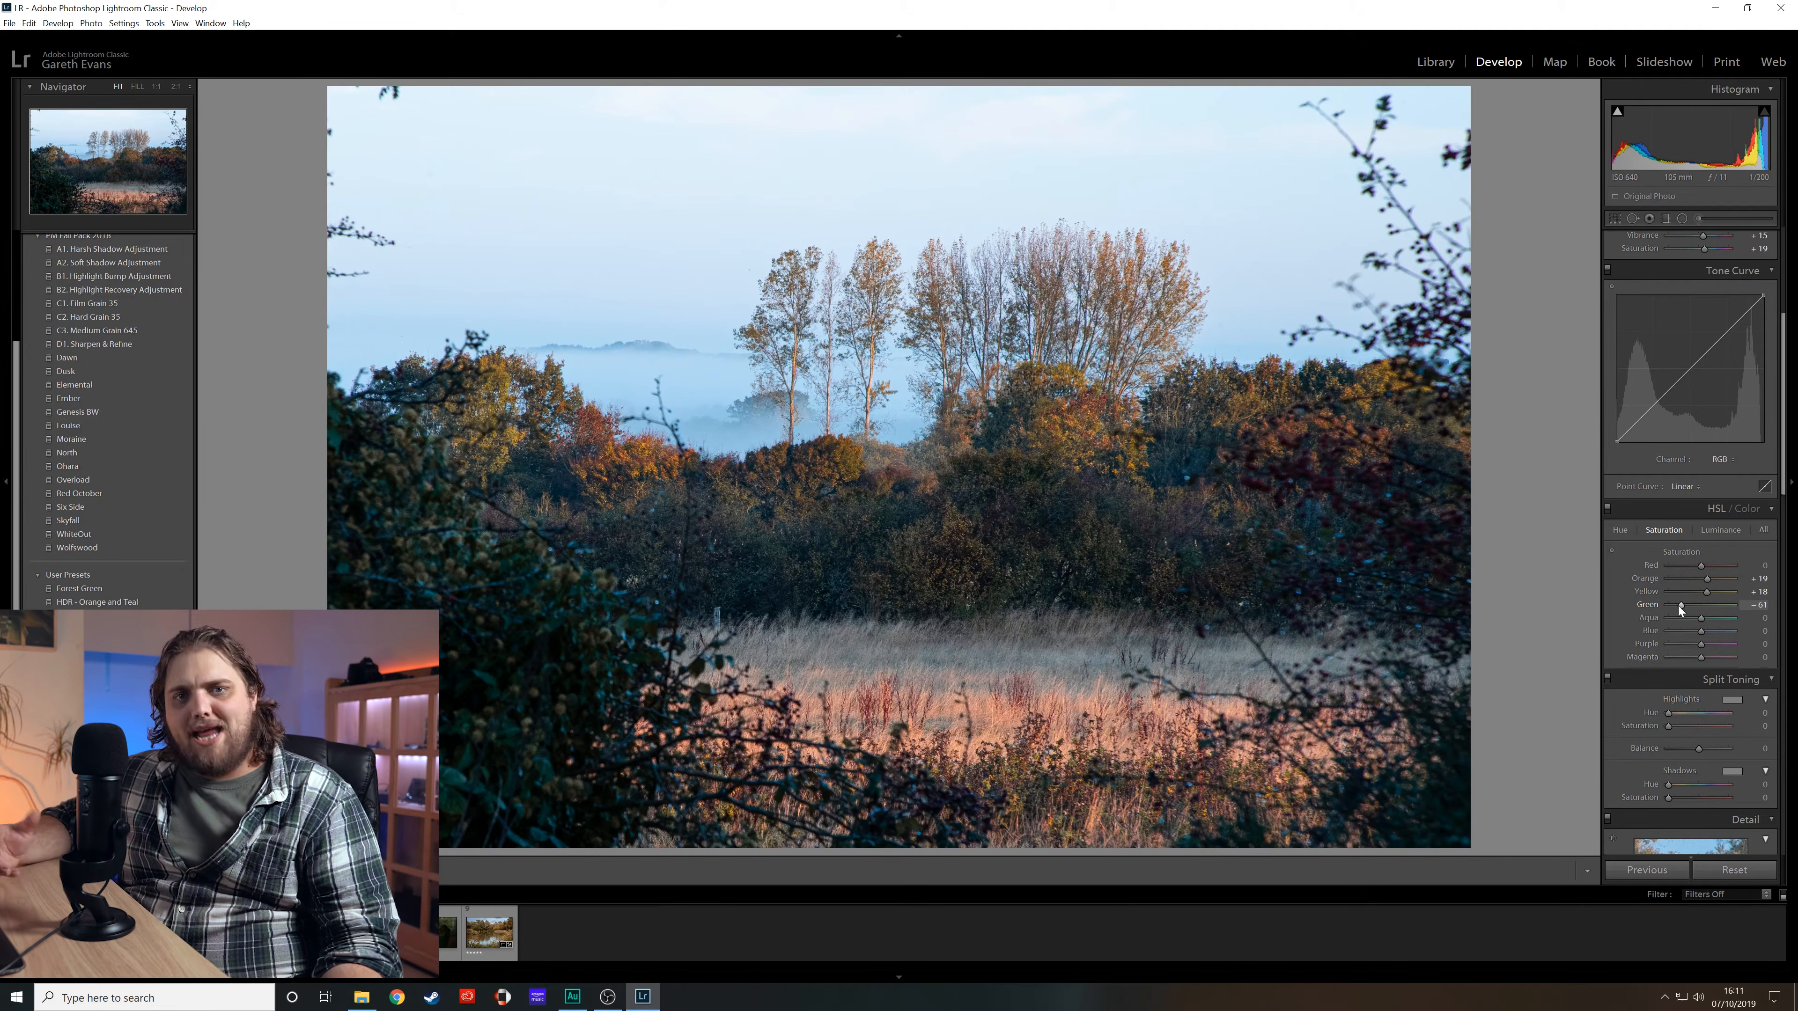
left_click_drag(1701, 632, 1703, 632)
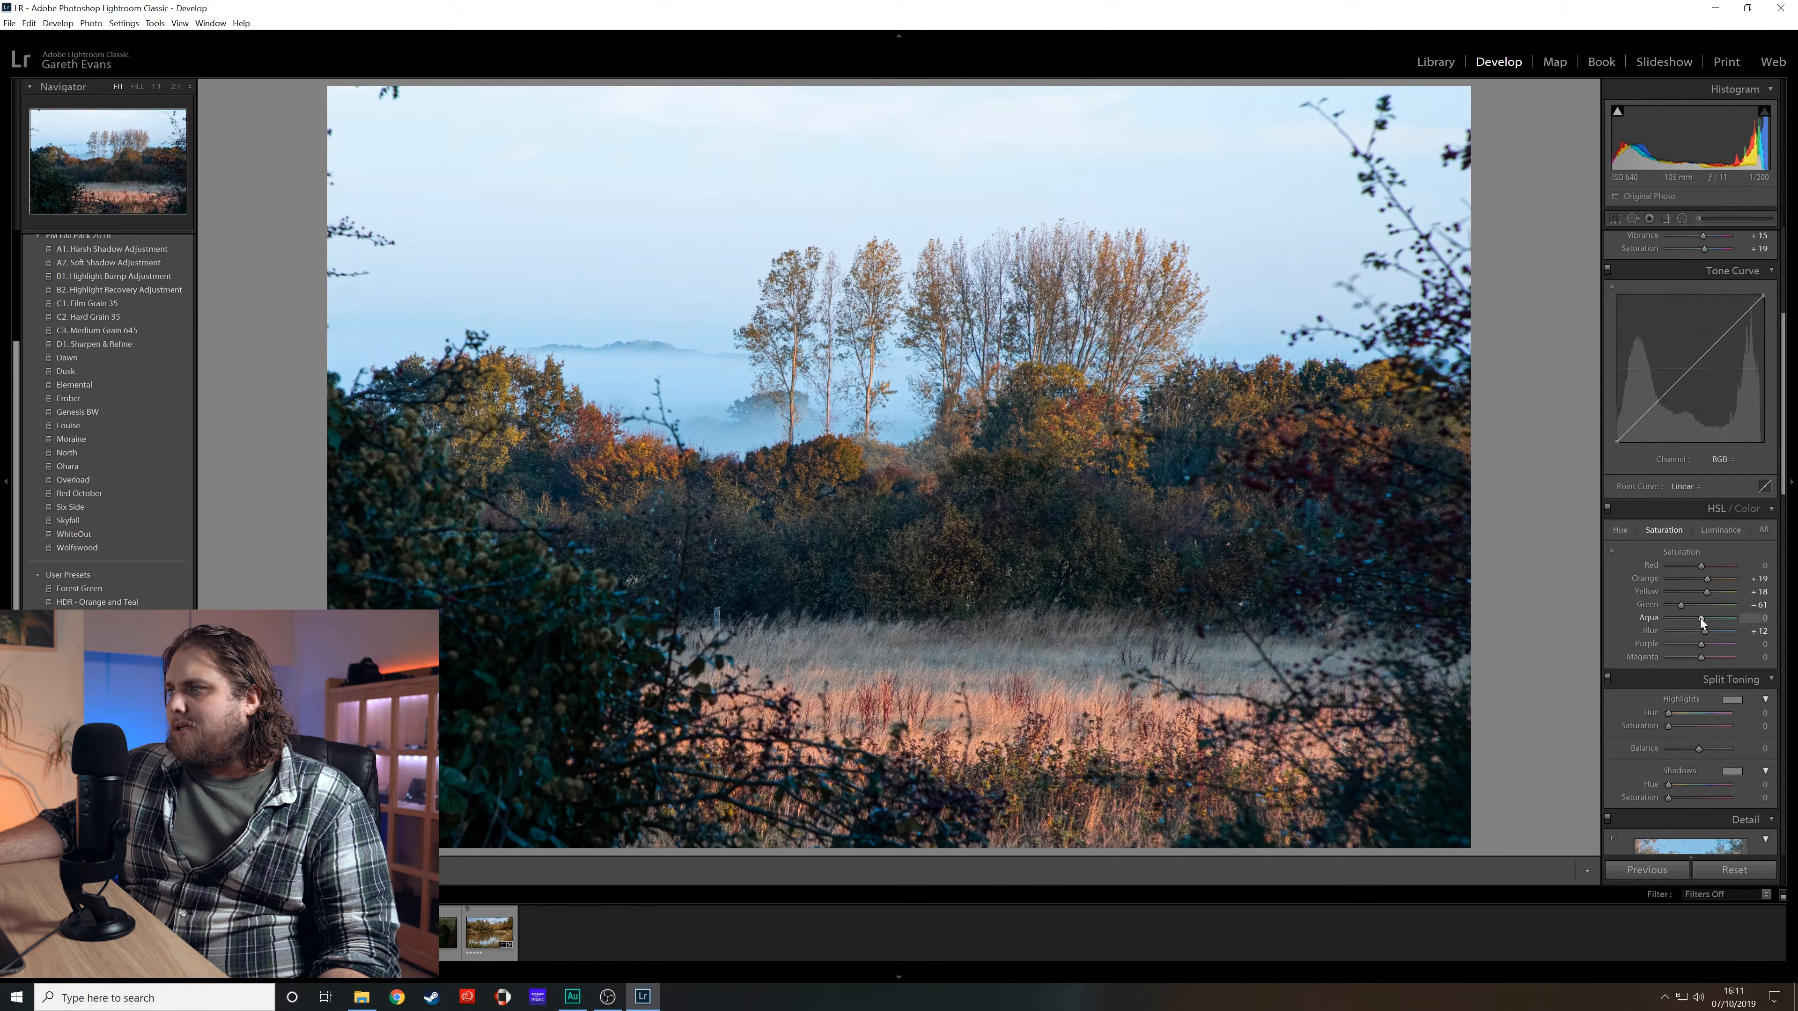
mouse_move(1705, 631)
left_mouse_down()
mouse_move(1733, 630)
mouse_move(1709, 636)
left_mouse_up()
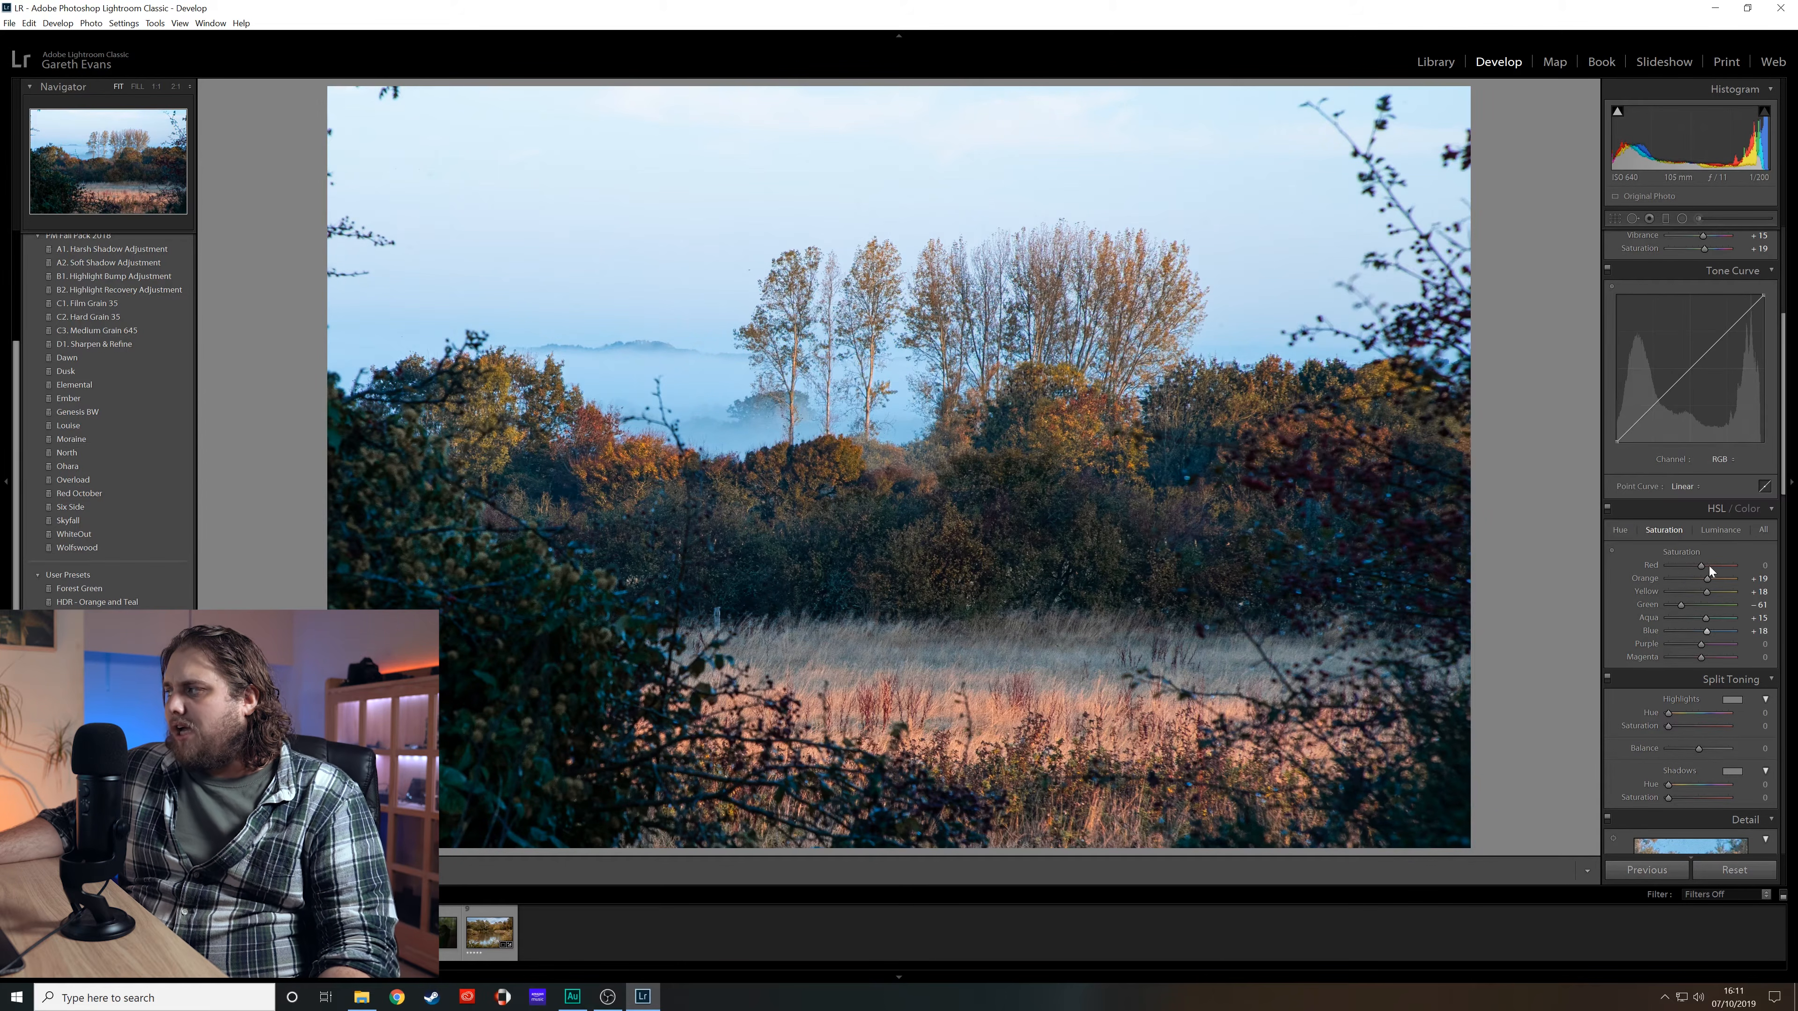
- Adjust HSL luminance, brightening orange, yellow and green and darkening aqua to -2 and blue to -5
left_click(1720, 529)
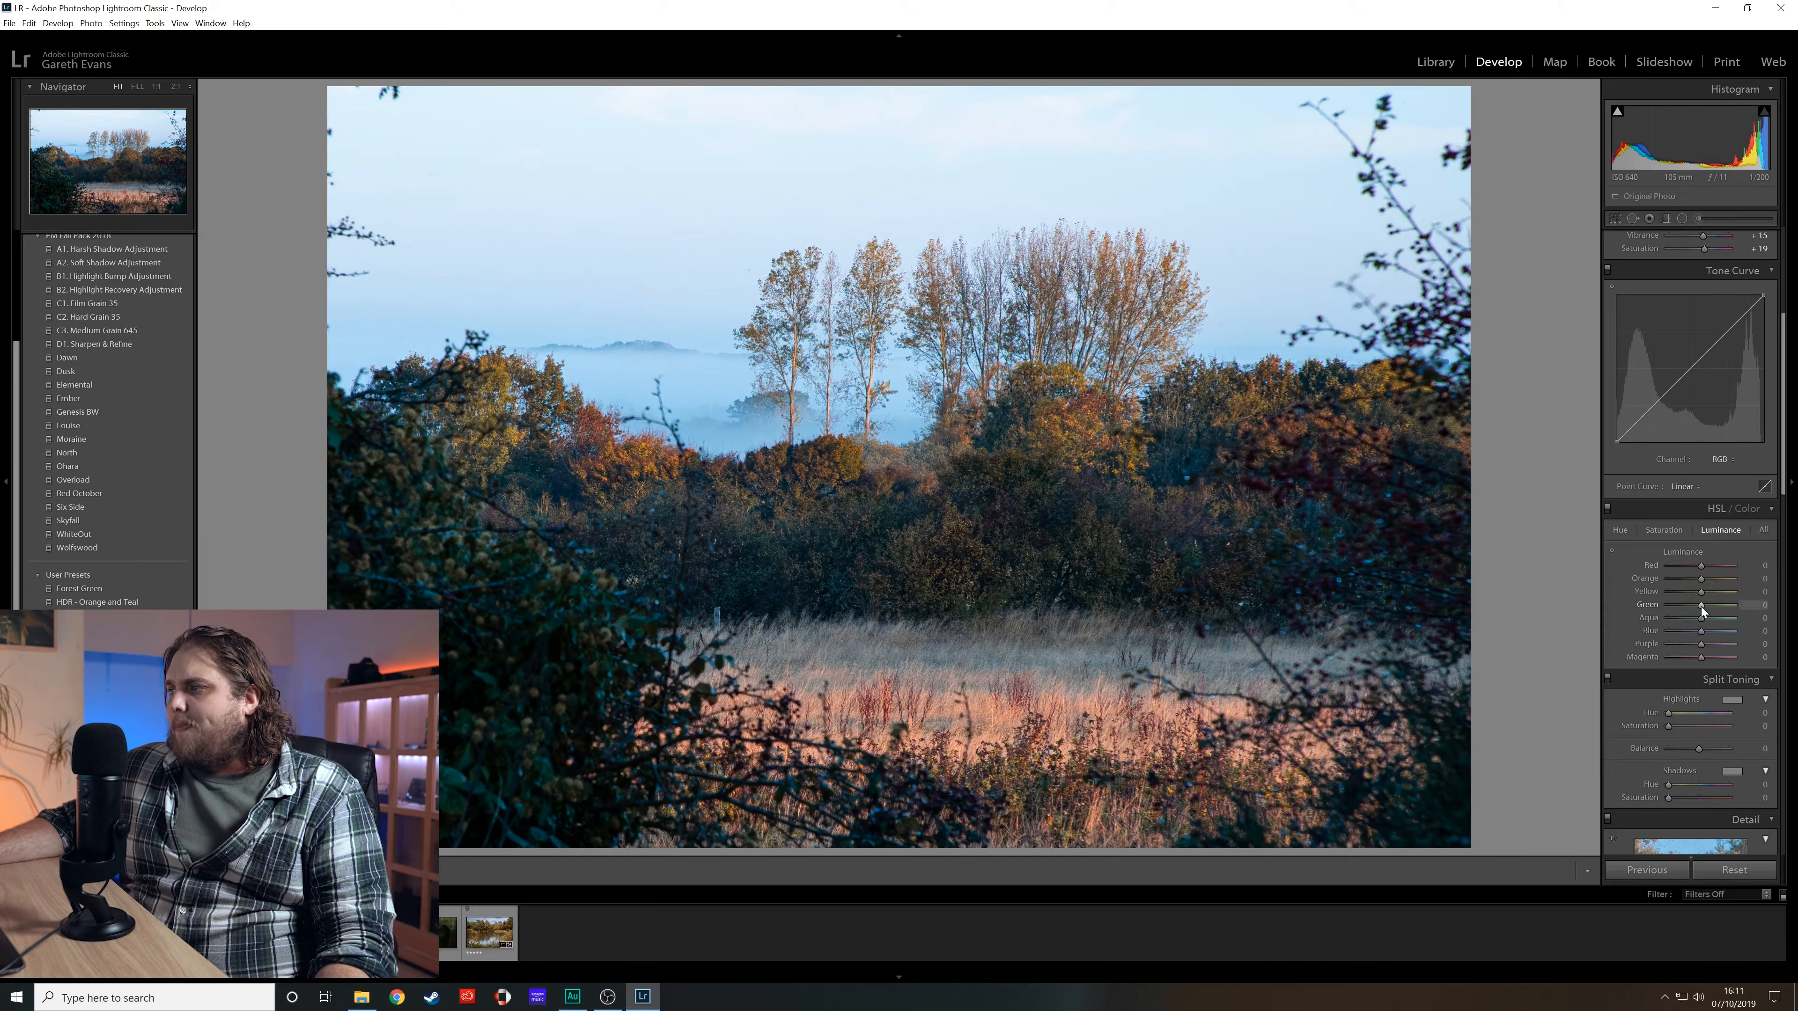
left_click_drag(1703, 591, 1711, 580)
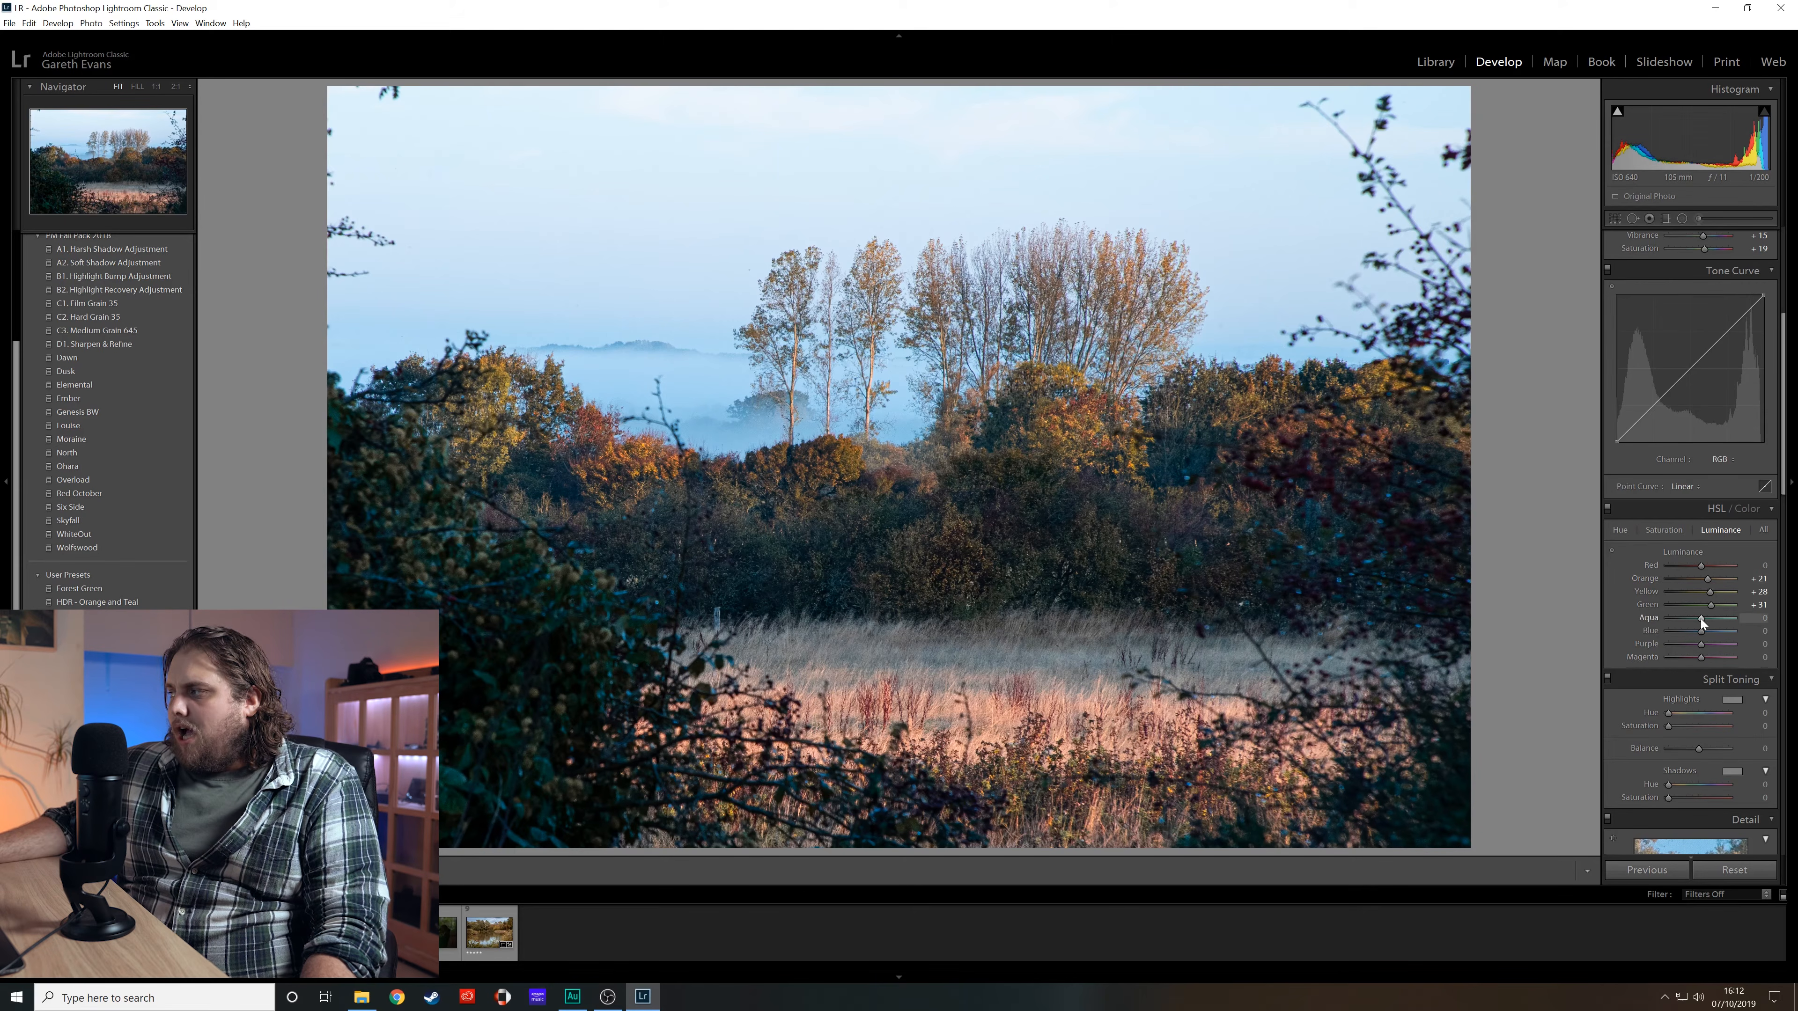
left_click_drag(1699, 630, 1698, 630)
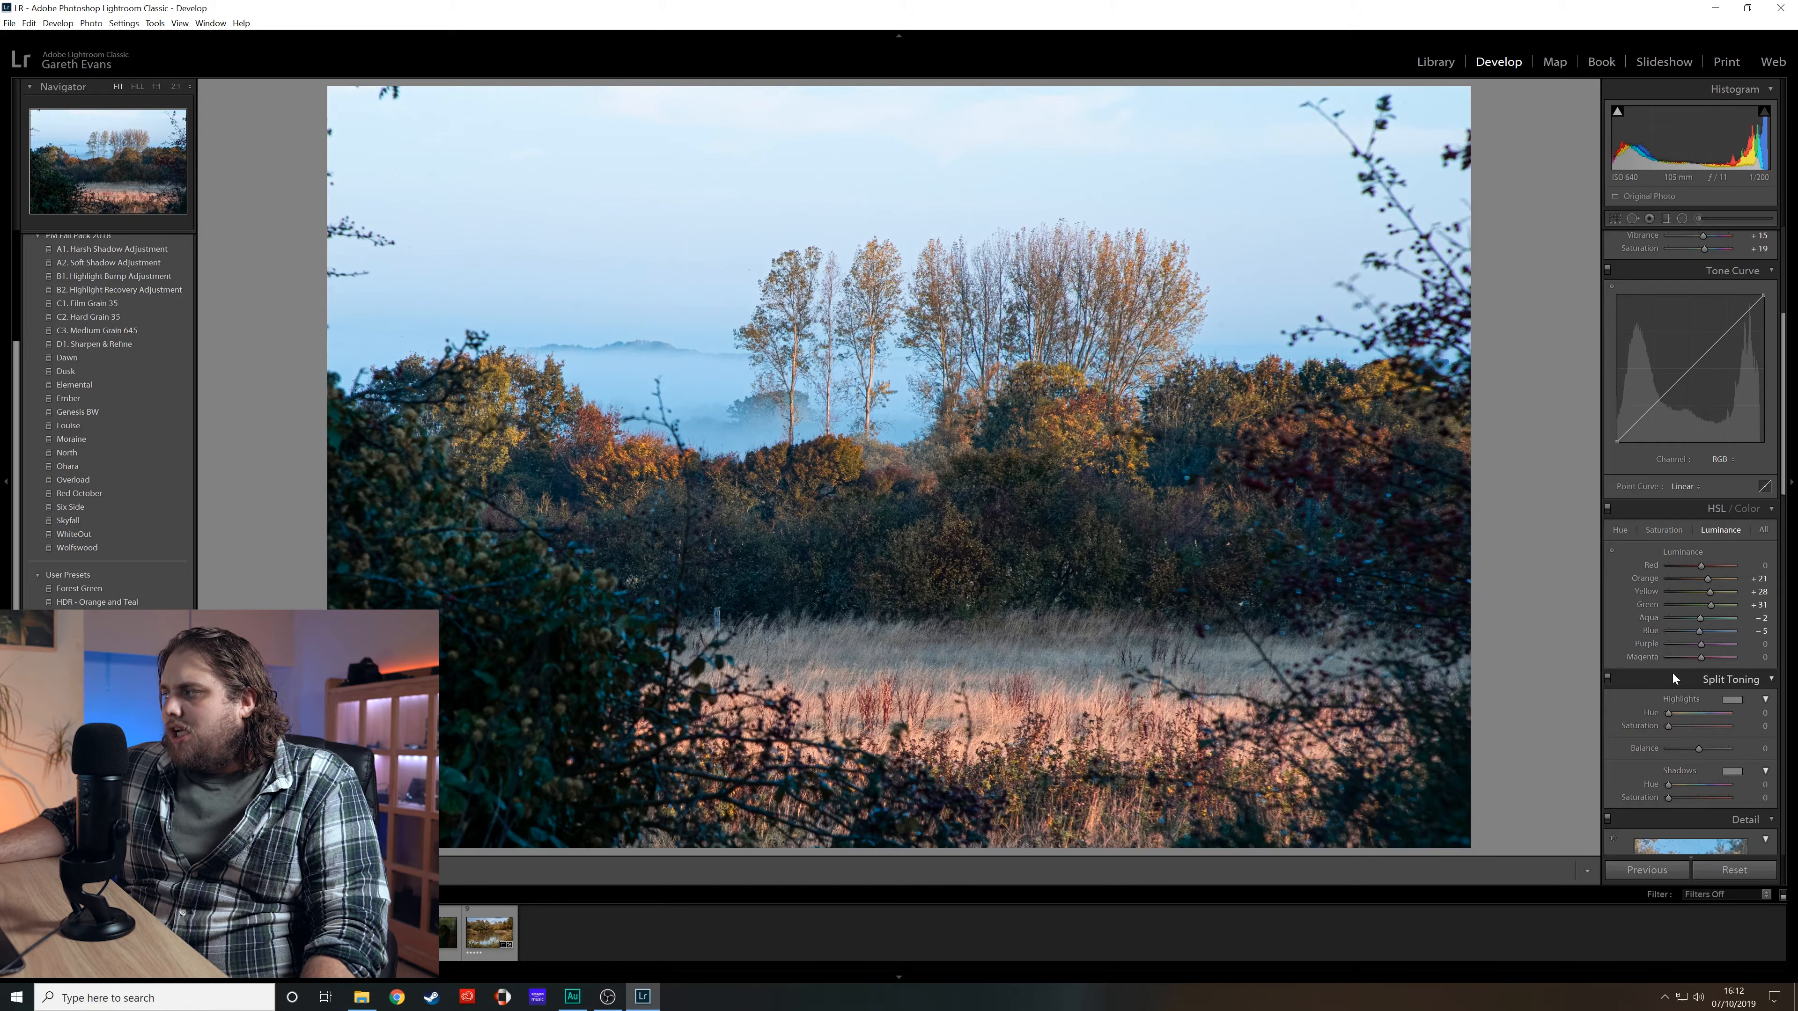
- Tint the split-toning highlights to hue 33 with saturation 33, toggling the panel to compare
scroll(1636, 710, "down", 3)
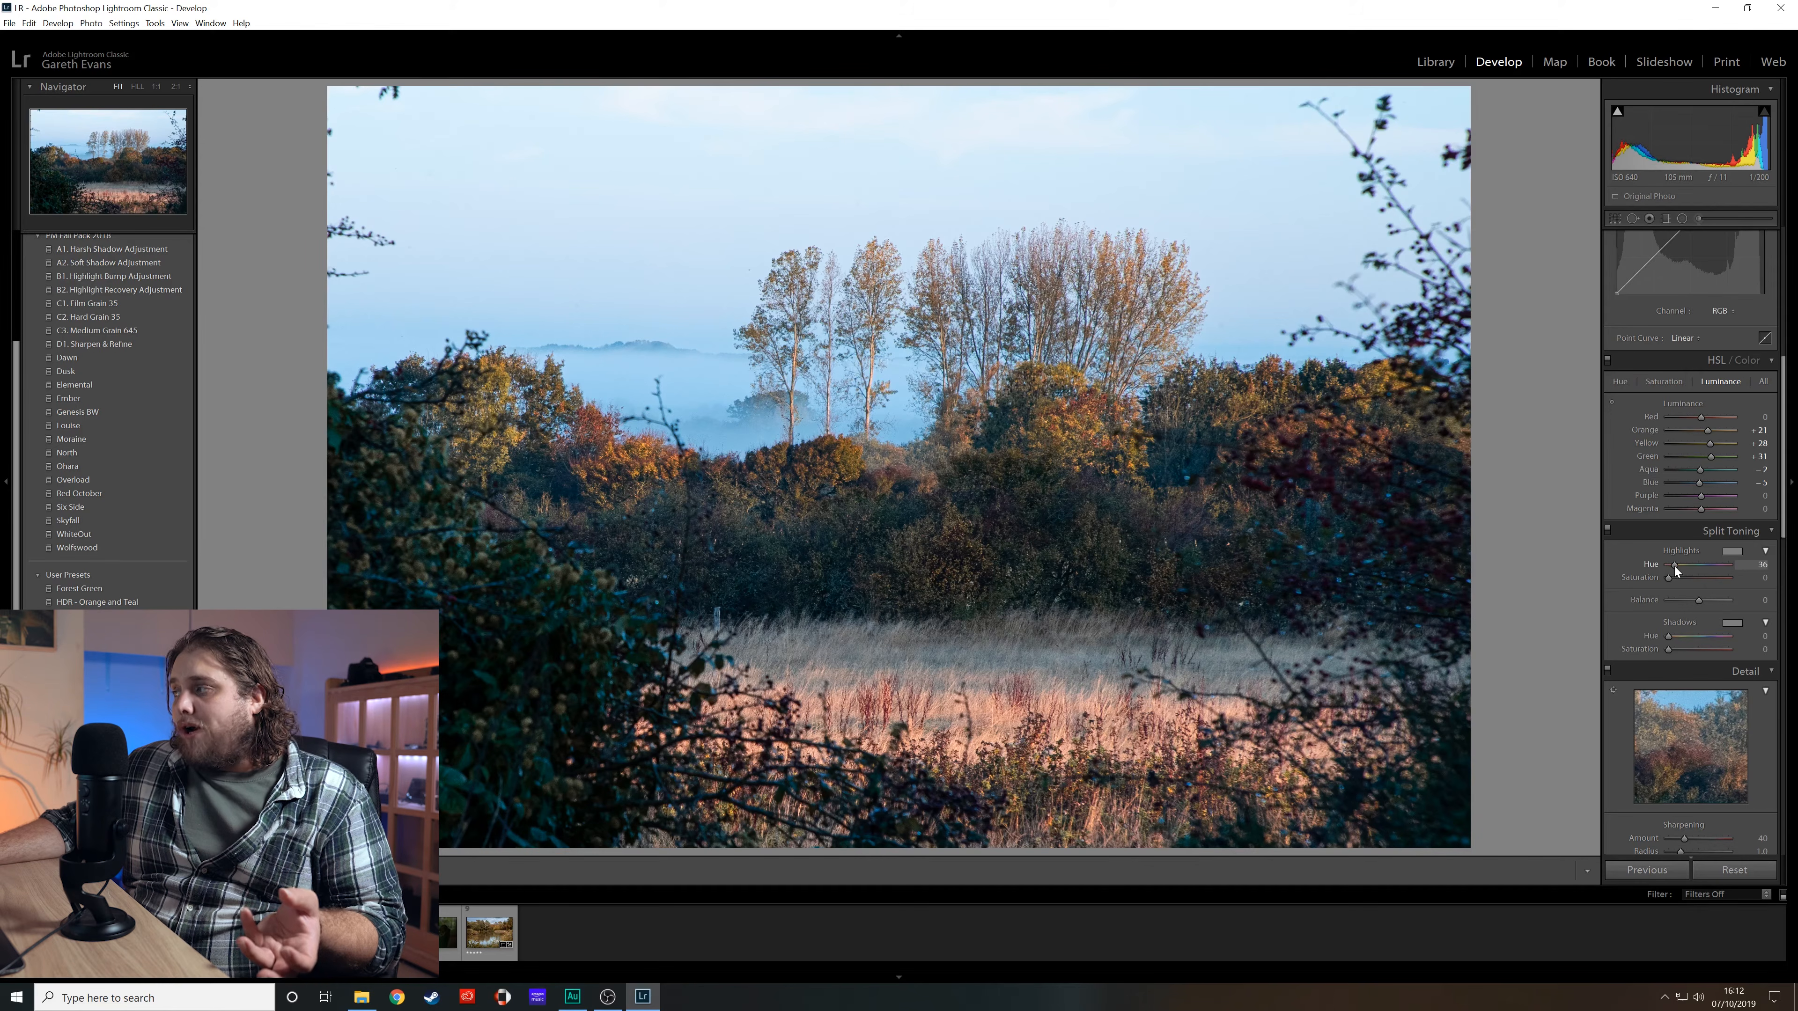
left_click_drag(1670, 580, 1681, 583)
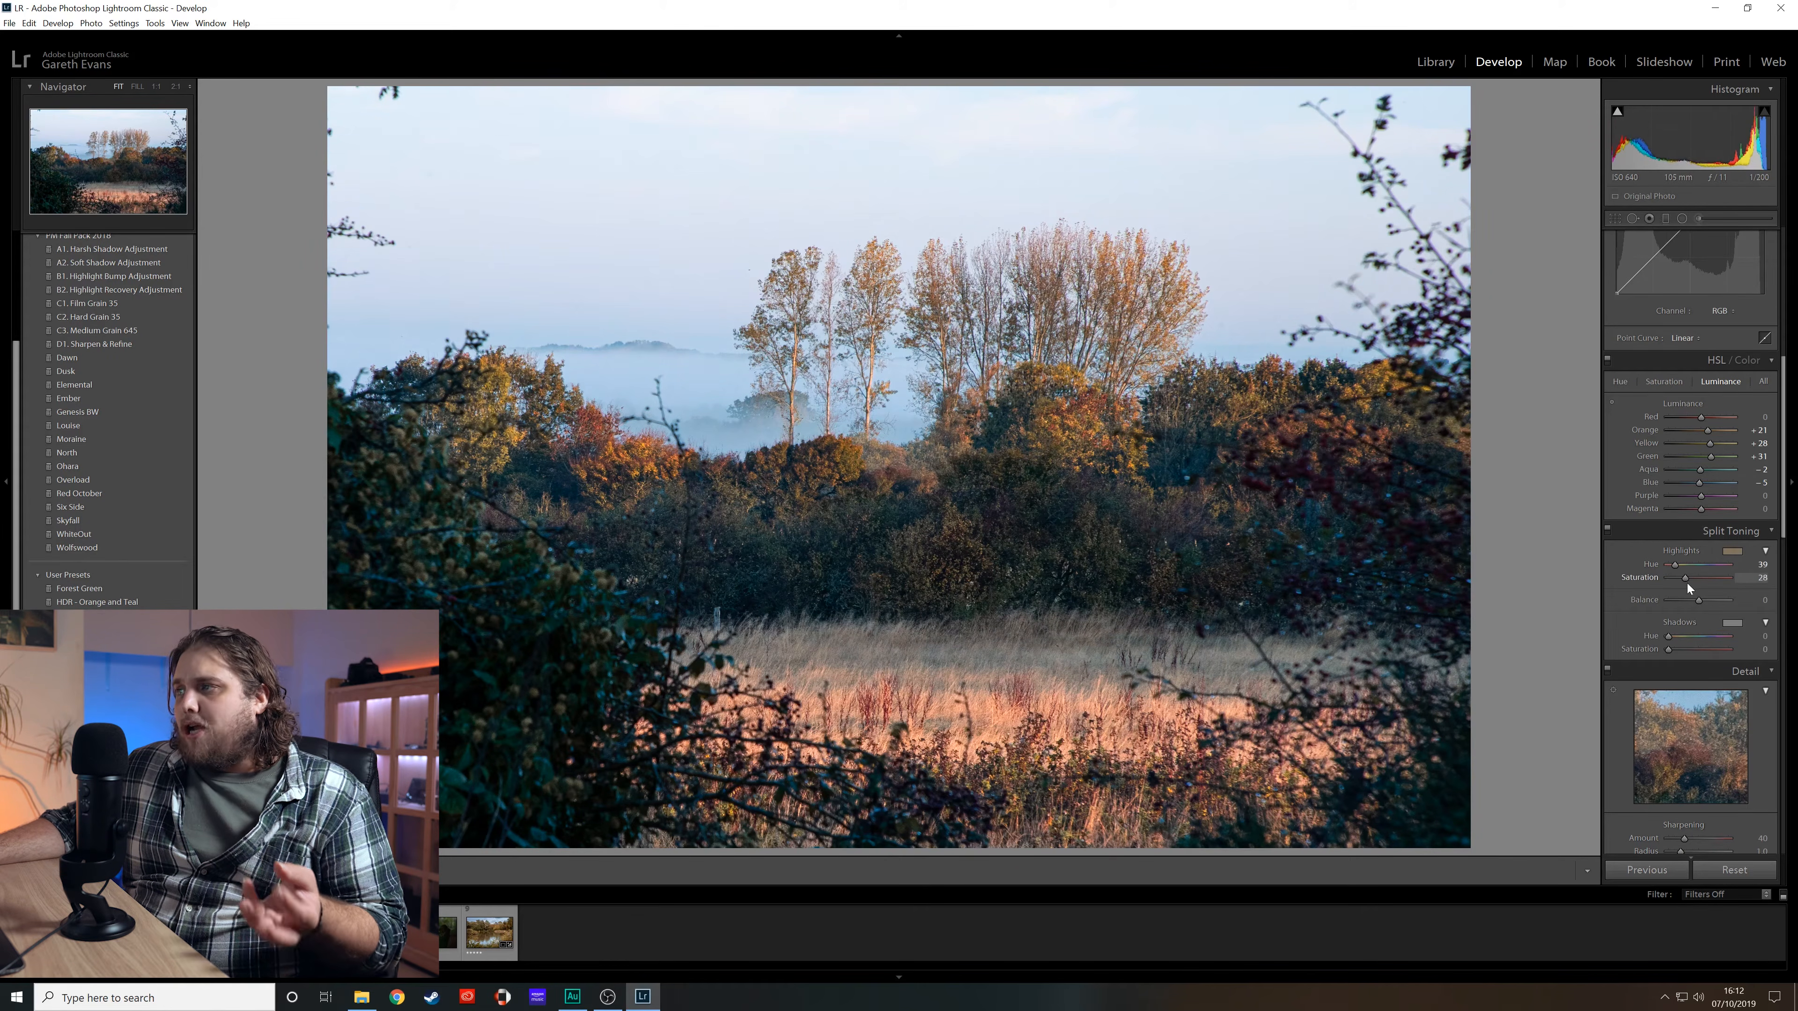
left_click_drag(1674, 566, 1673, 566)
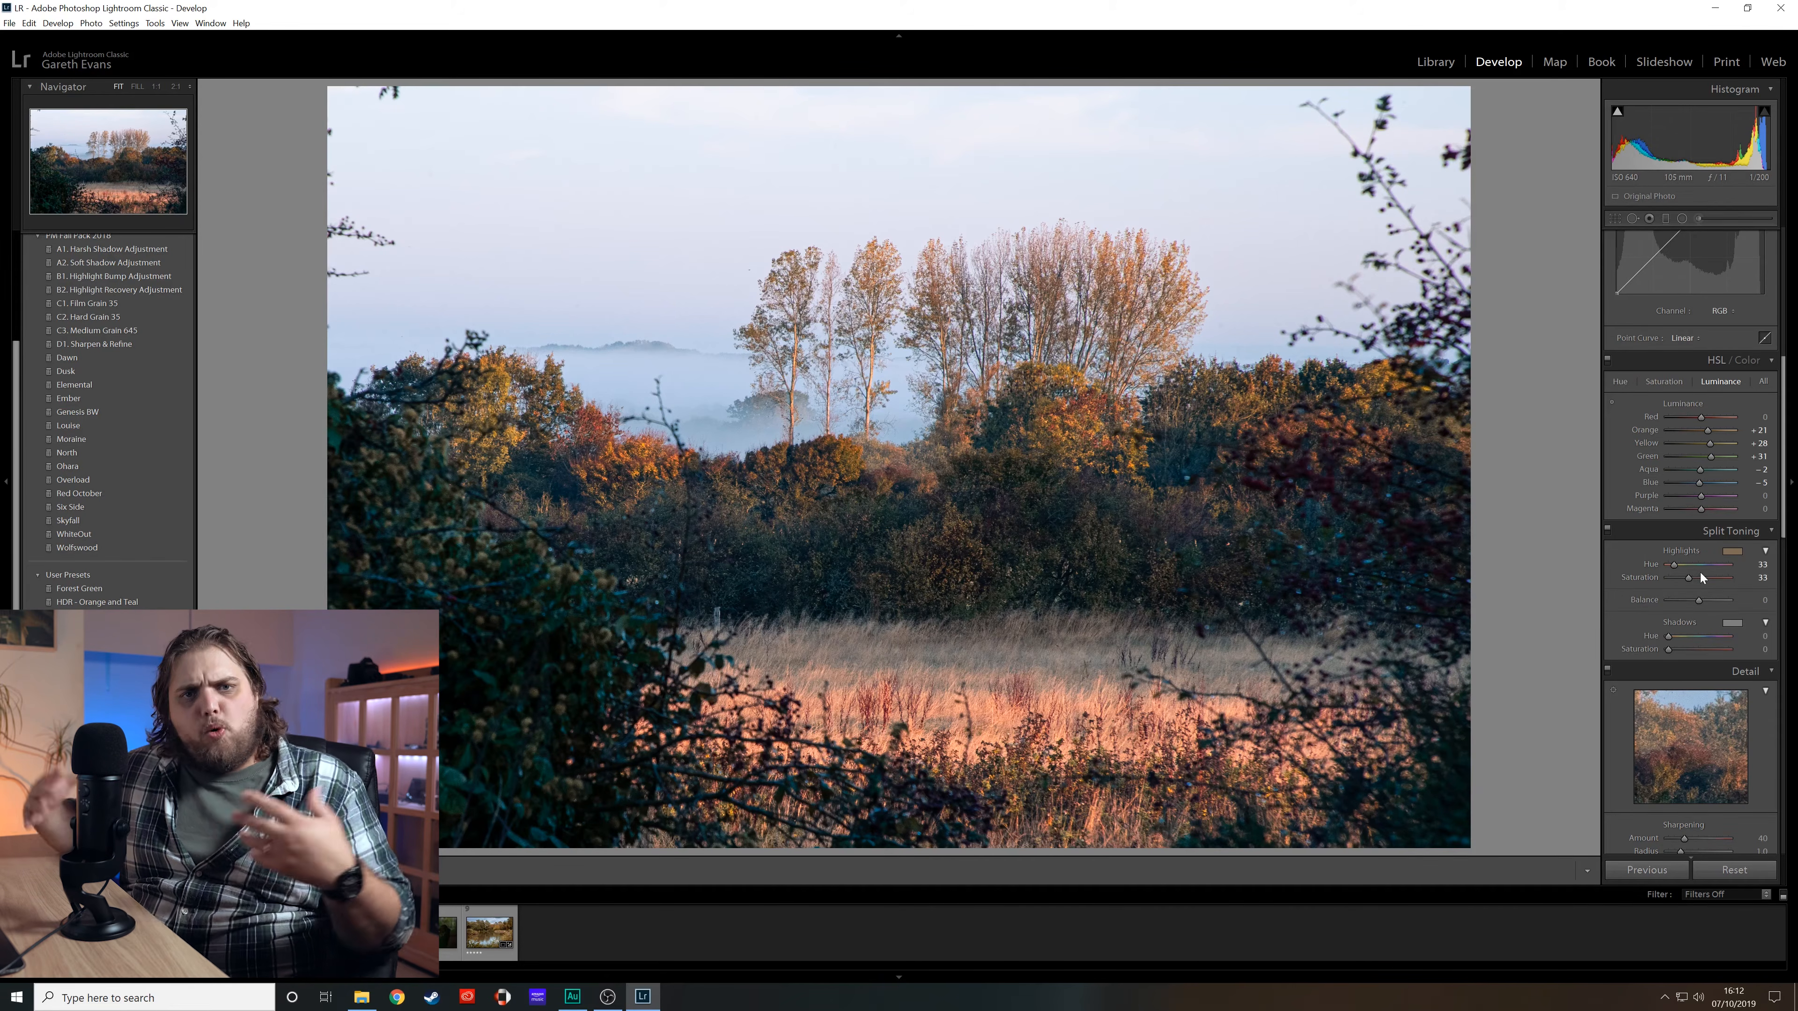
left_click(1607, 530)
left_click(1607, 531)
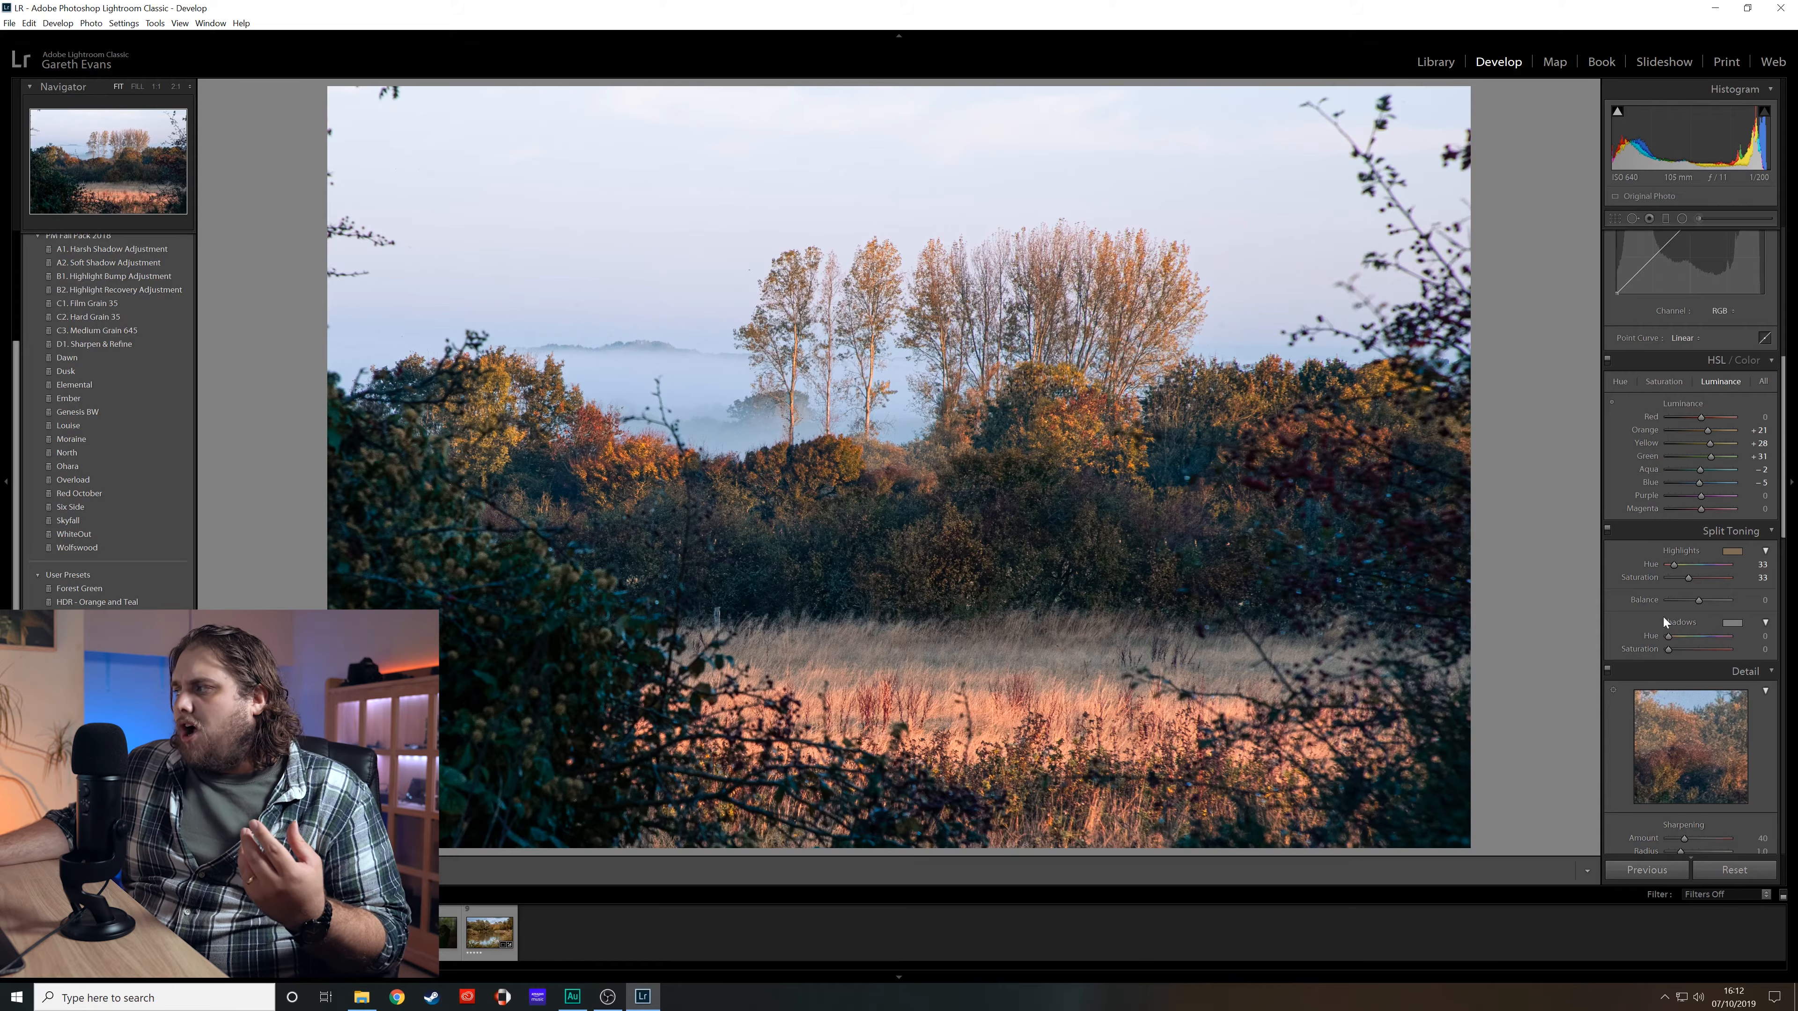
- Tint the split-toning shadows to hue 212 with saturation 9
left_click_drag(1707, 644, 1708, 644)
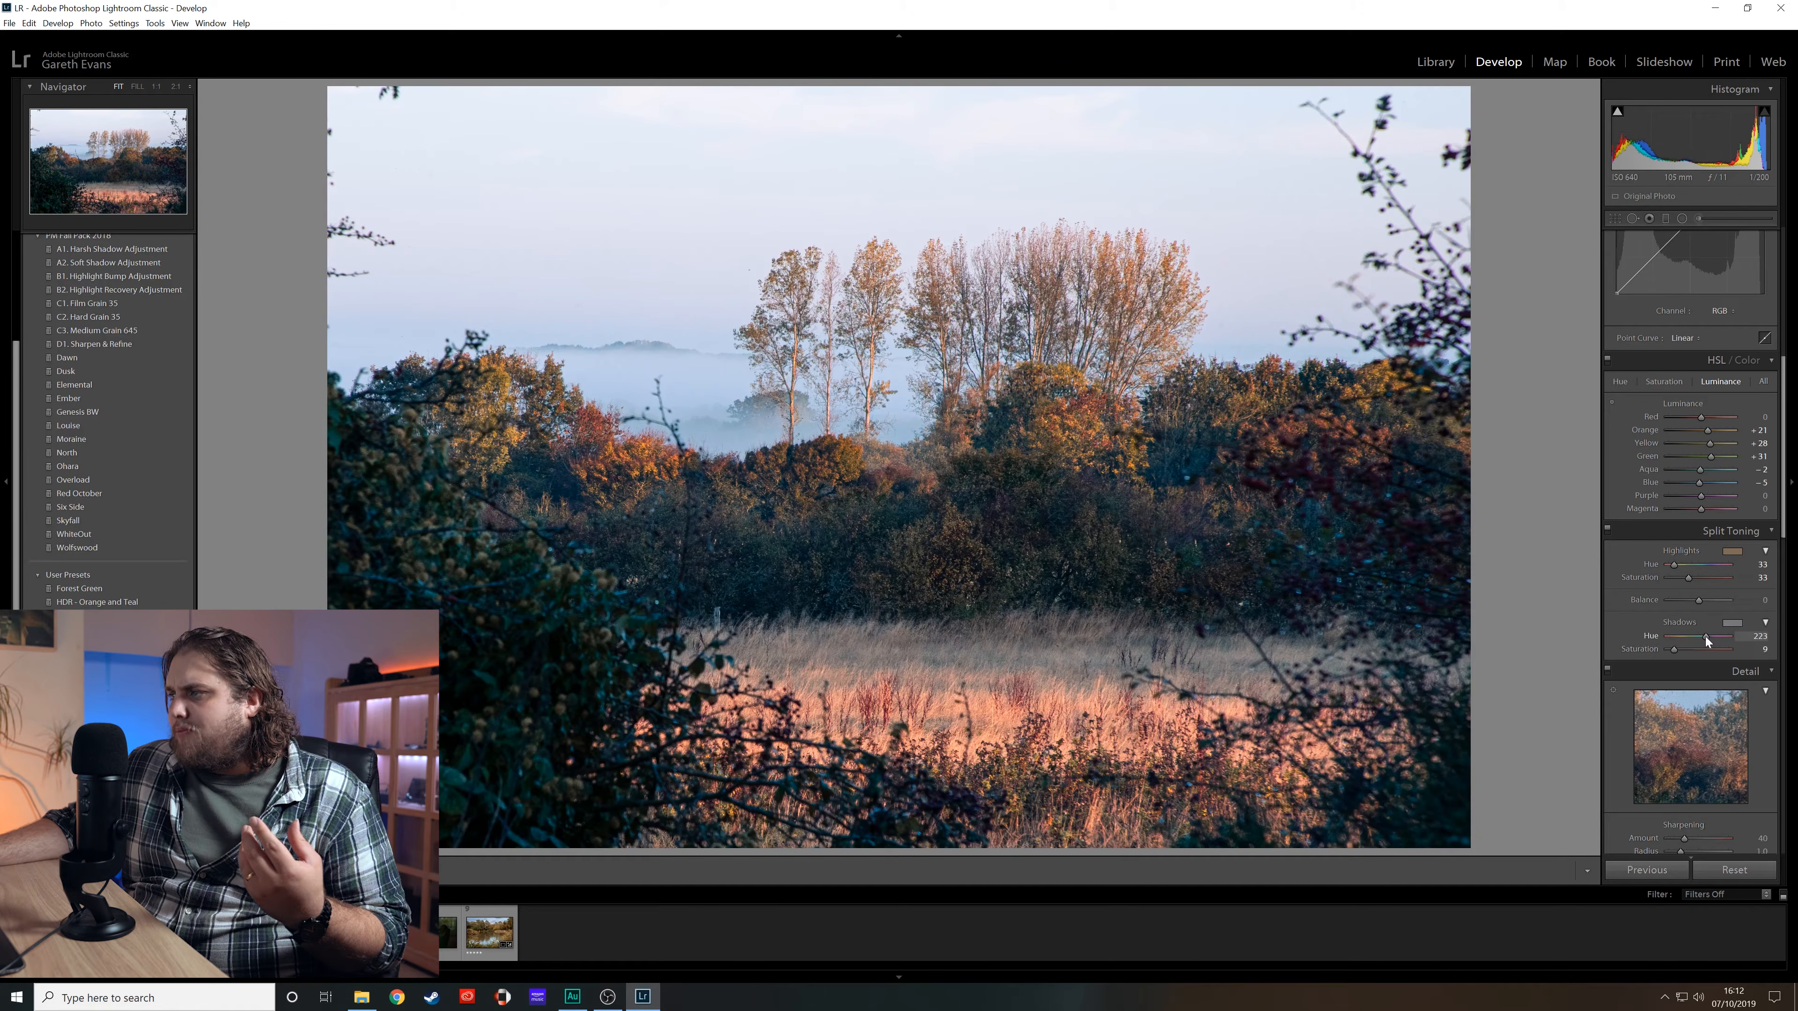
left_click_drag(1704, 637, 1685, 581)
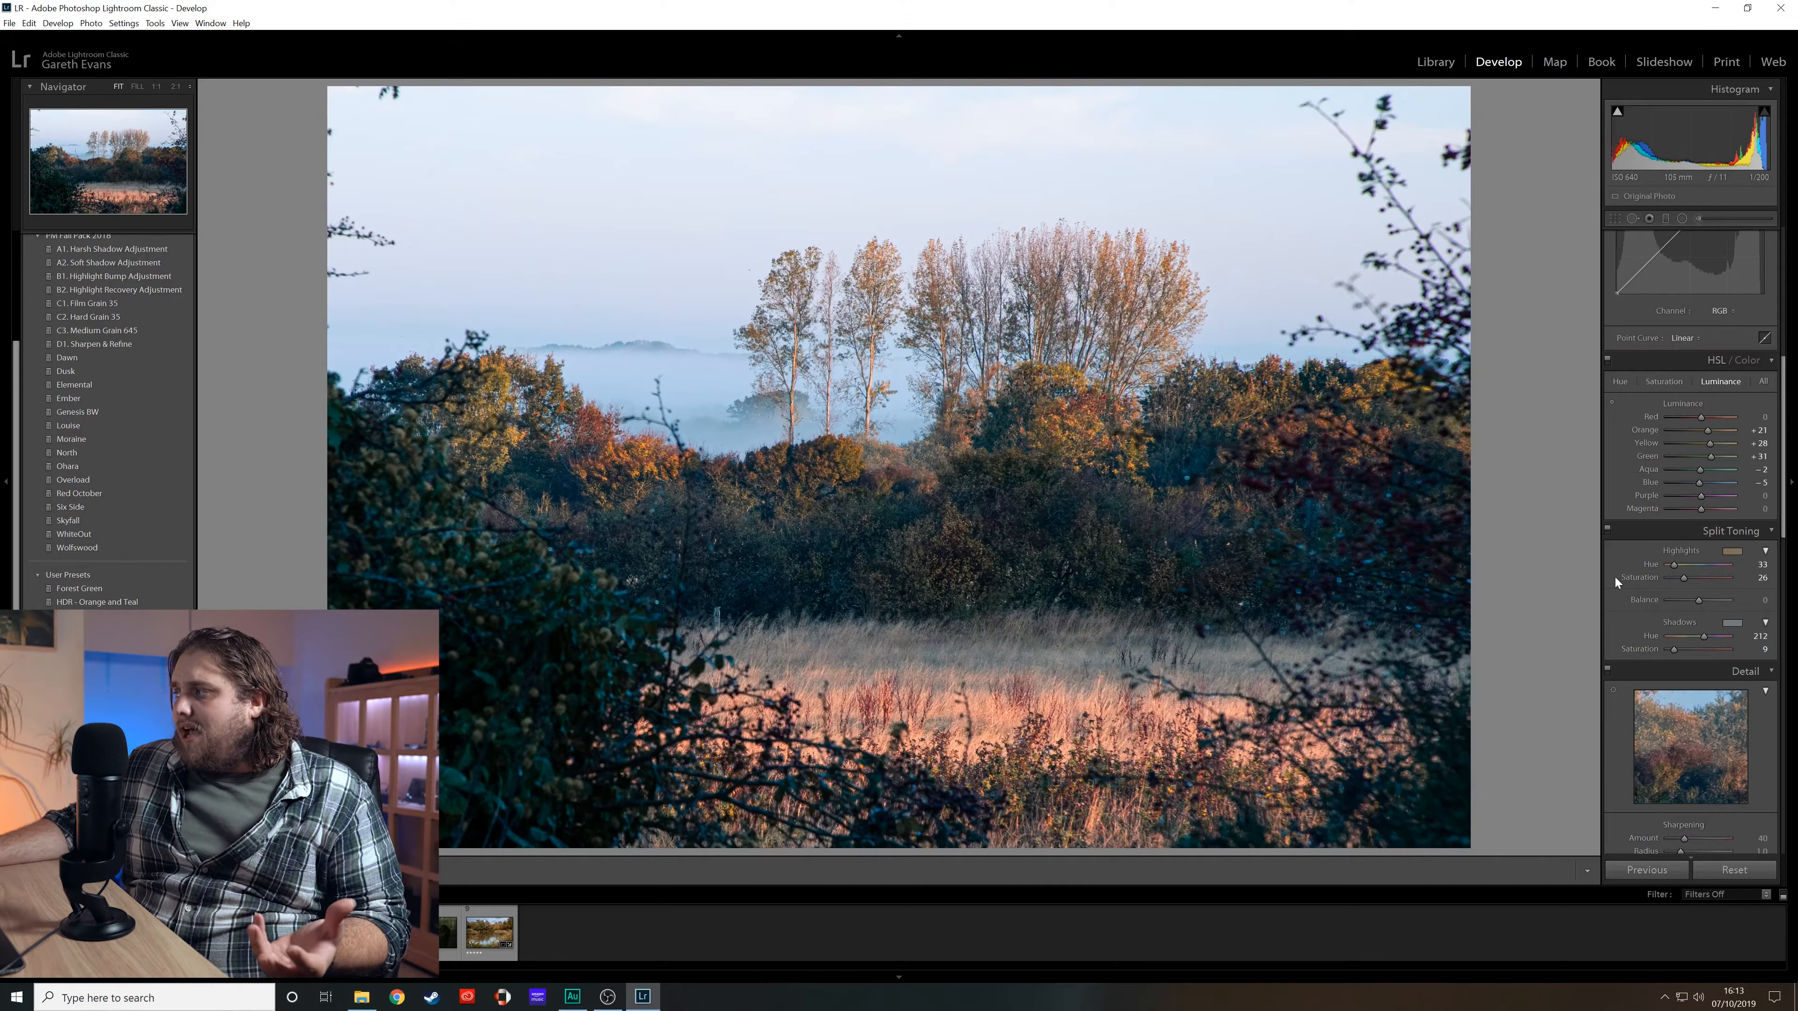
- Enable lens profile corrections
scroll(1621, 582, "down", 2)
scroll(1620, 582, "down", 5)
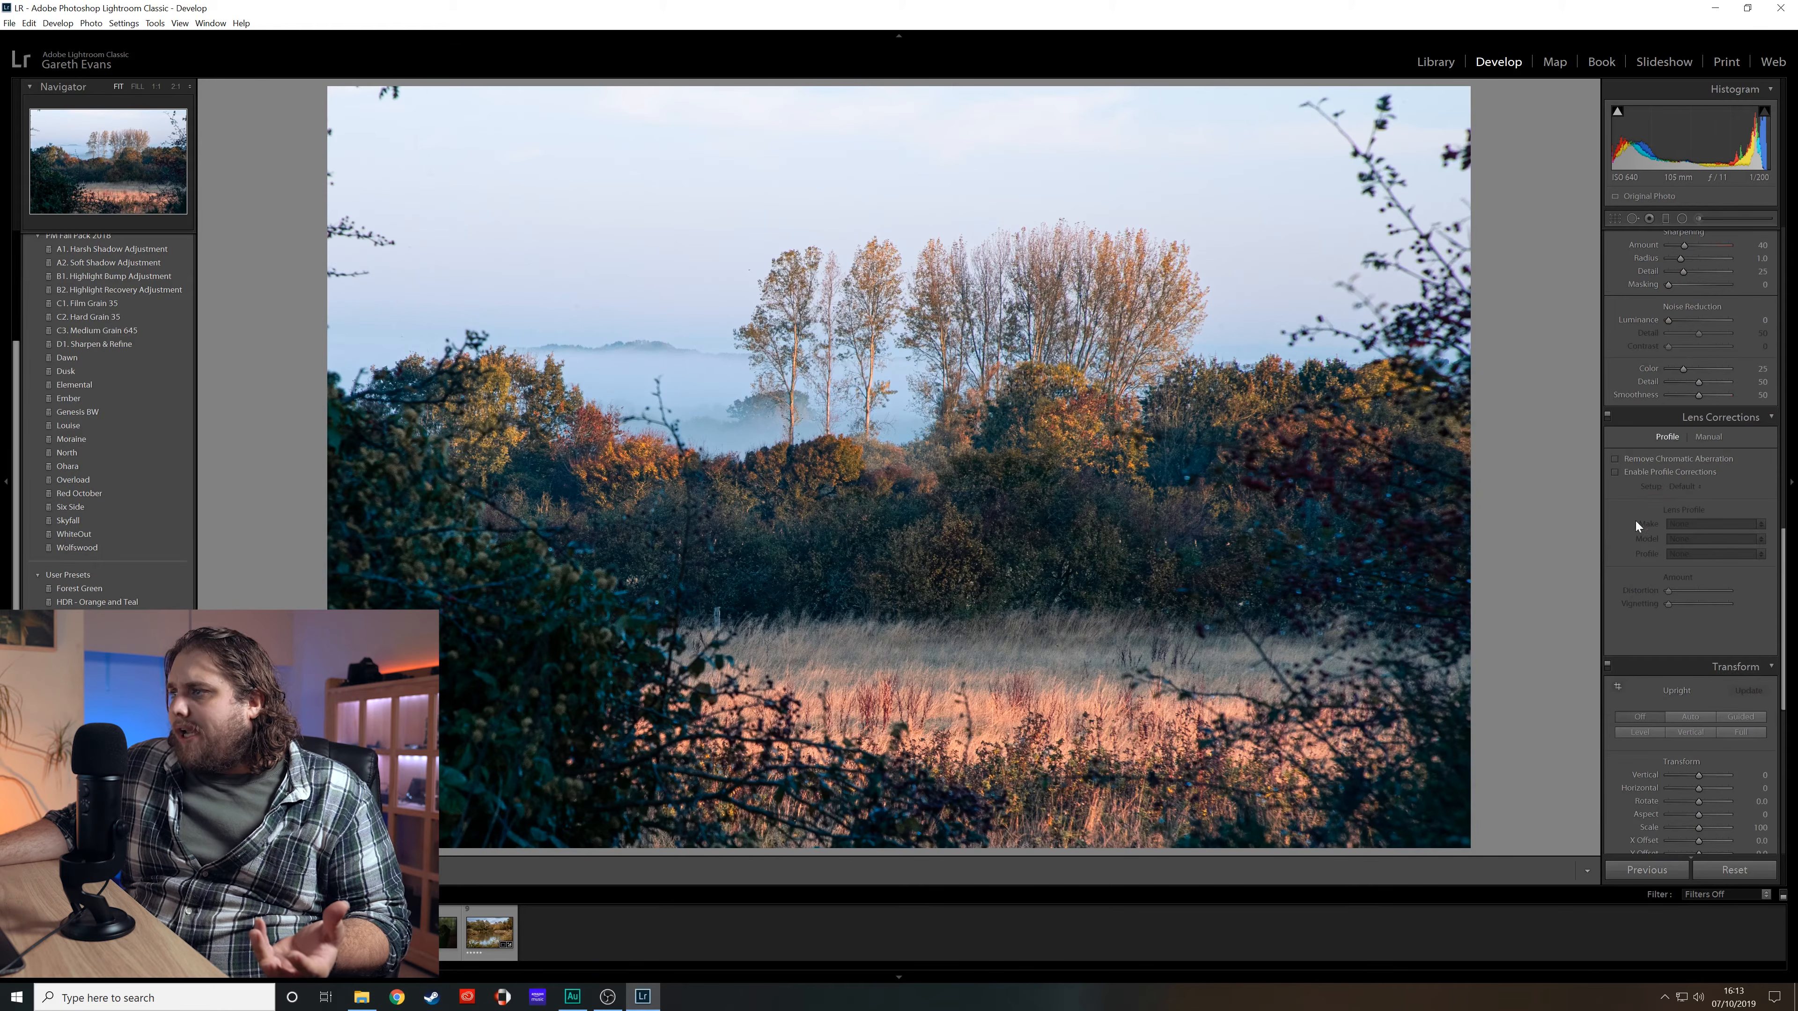
left_click(1666, 473)
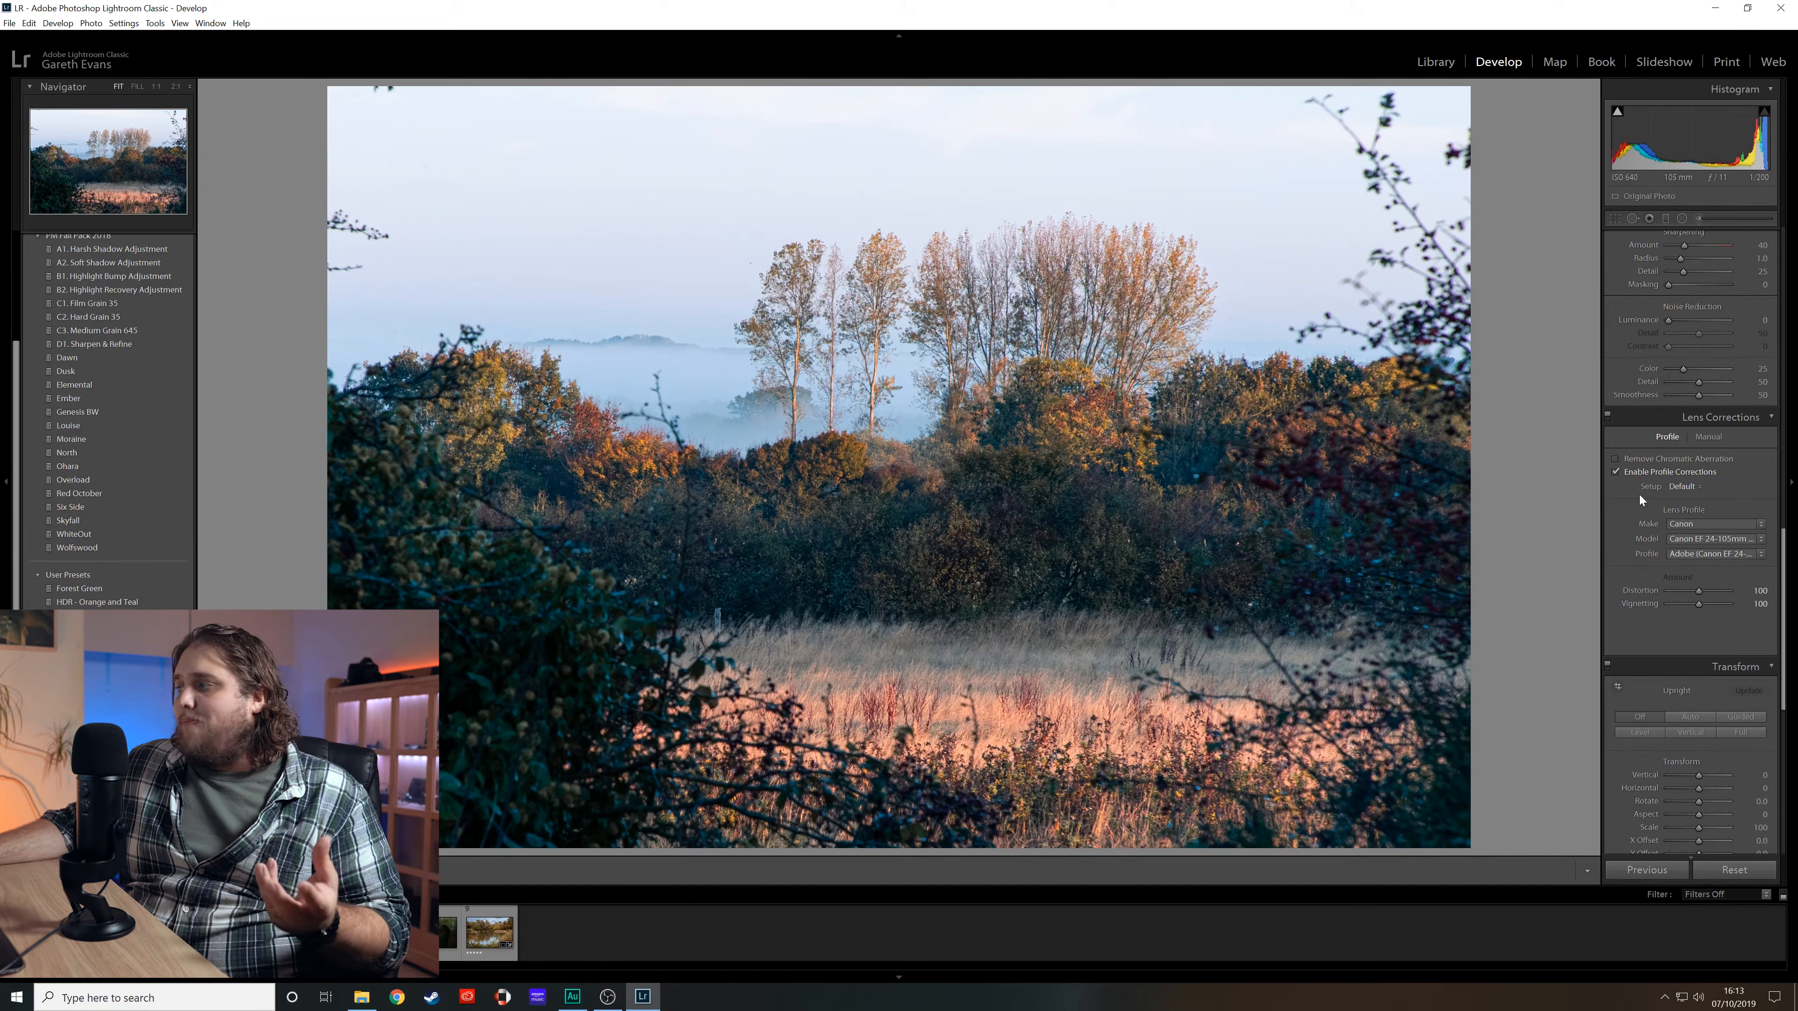
- Add a slight post-crop vignette with amount -9
scroll(1632, 558, "down", 3)
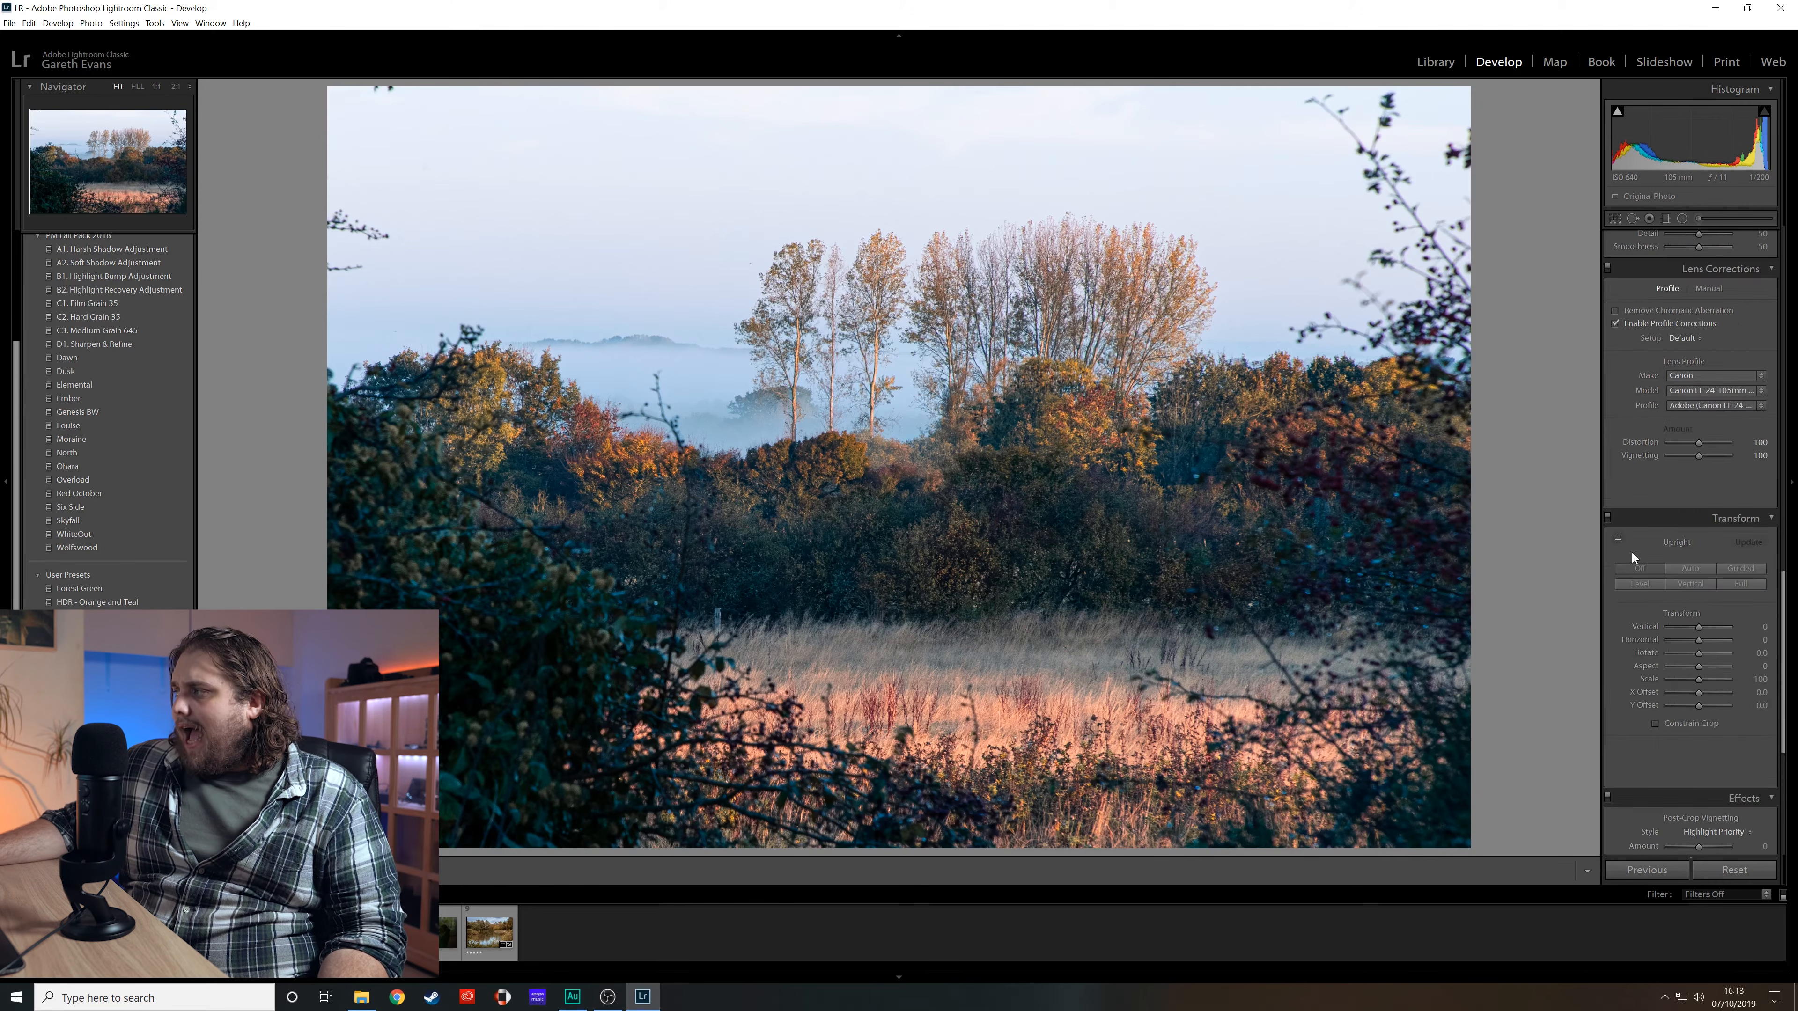
scroll(1632, 553, "down", 6)
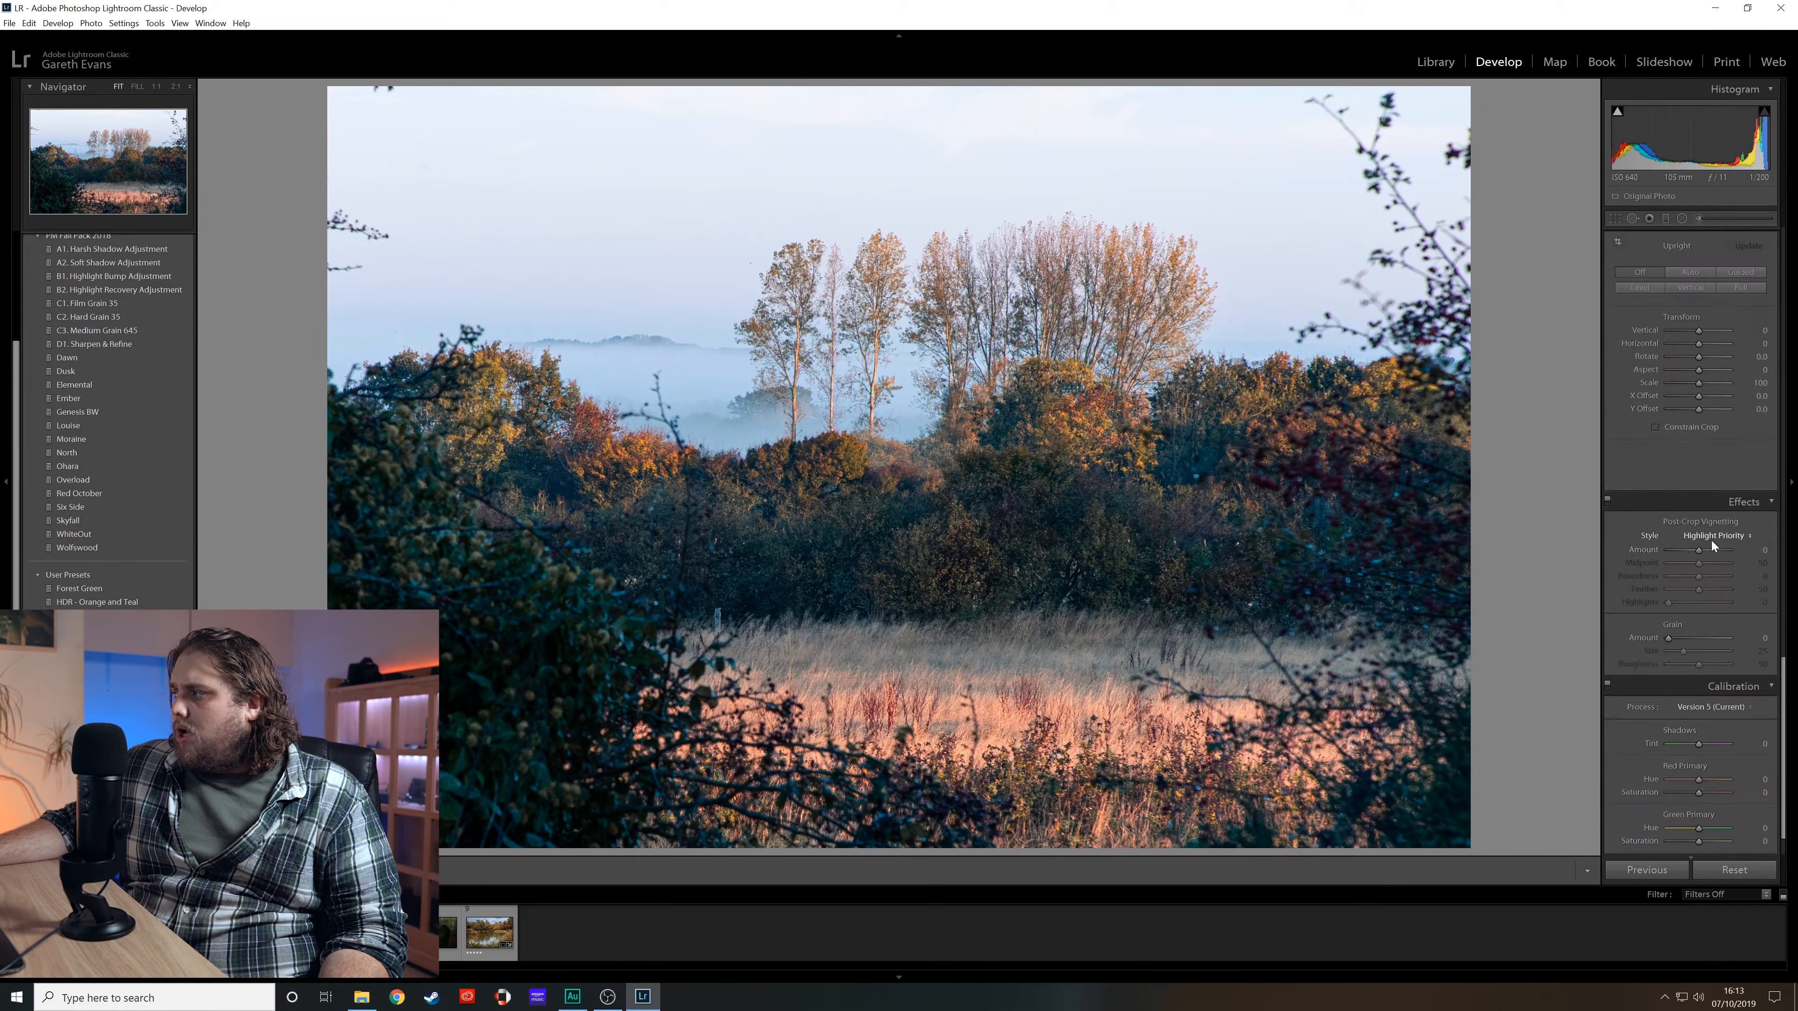
left_click_drag(1698, 549, 1696, 549)
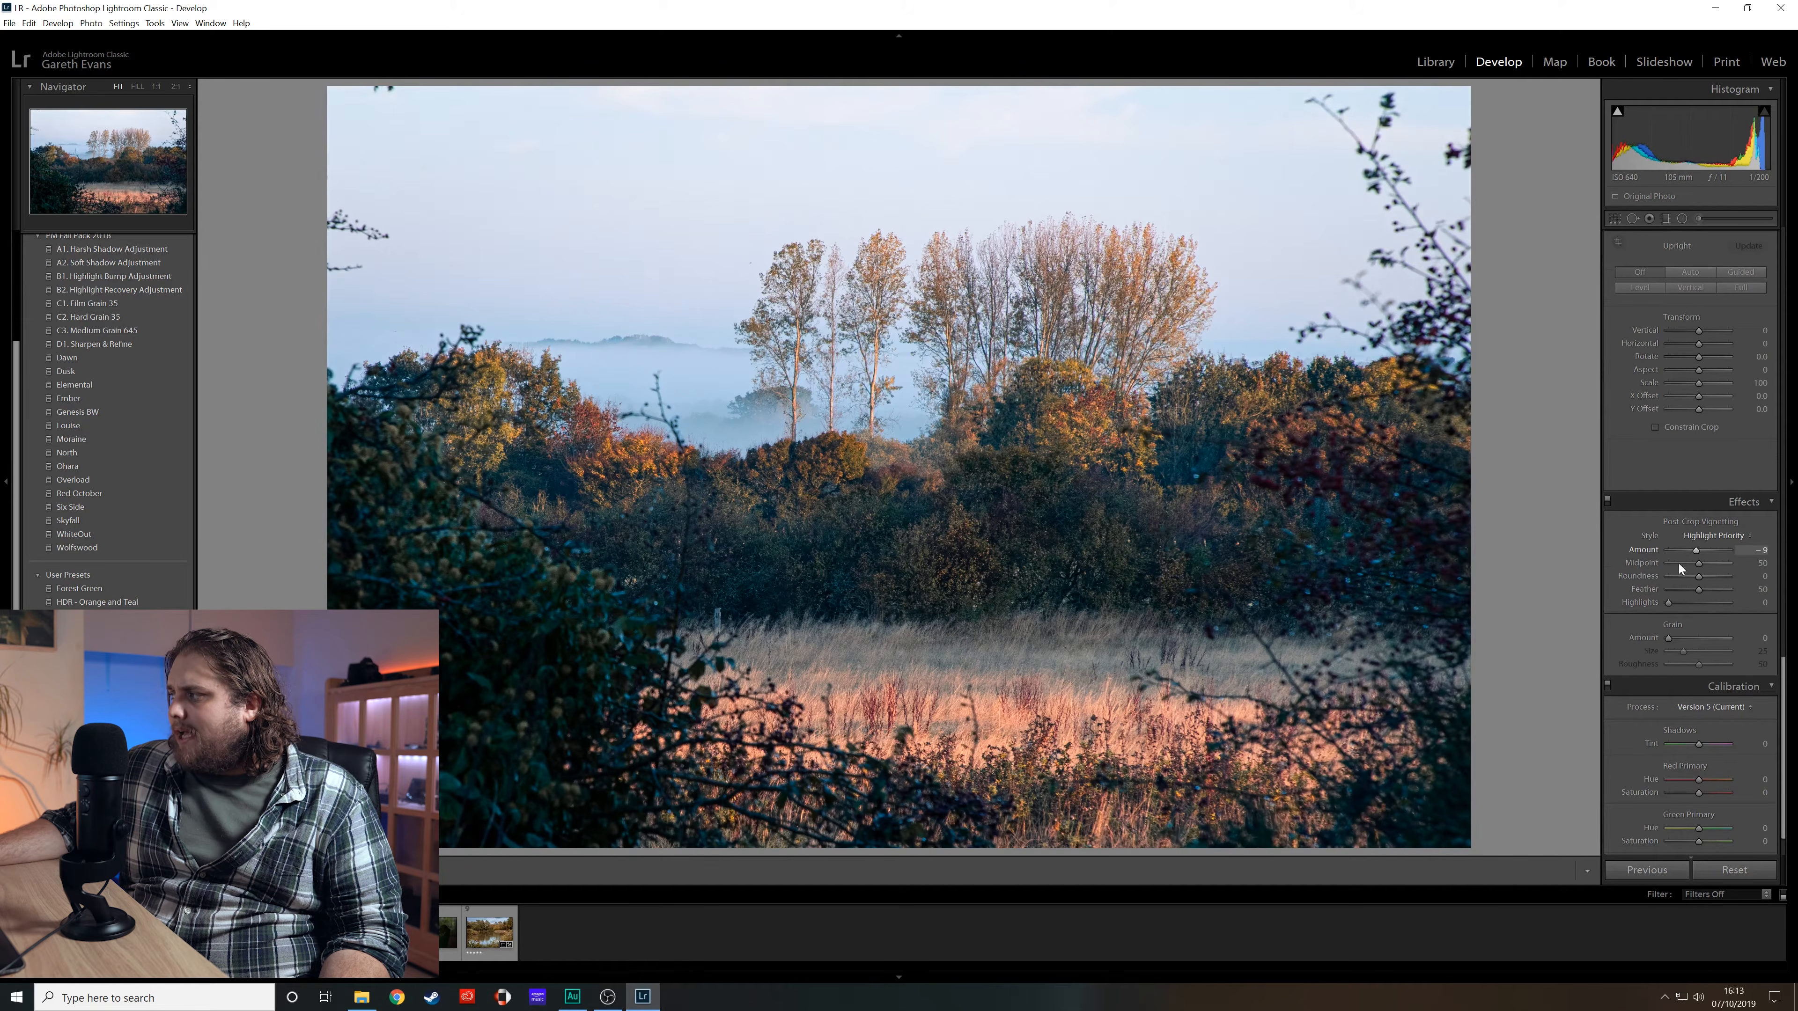
- Set the Calibration blue primary hue to -21
scroll(1622, 632, "down", 1)
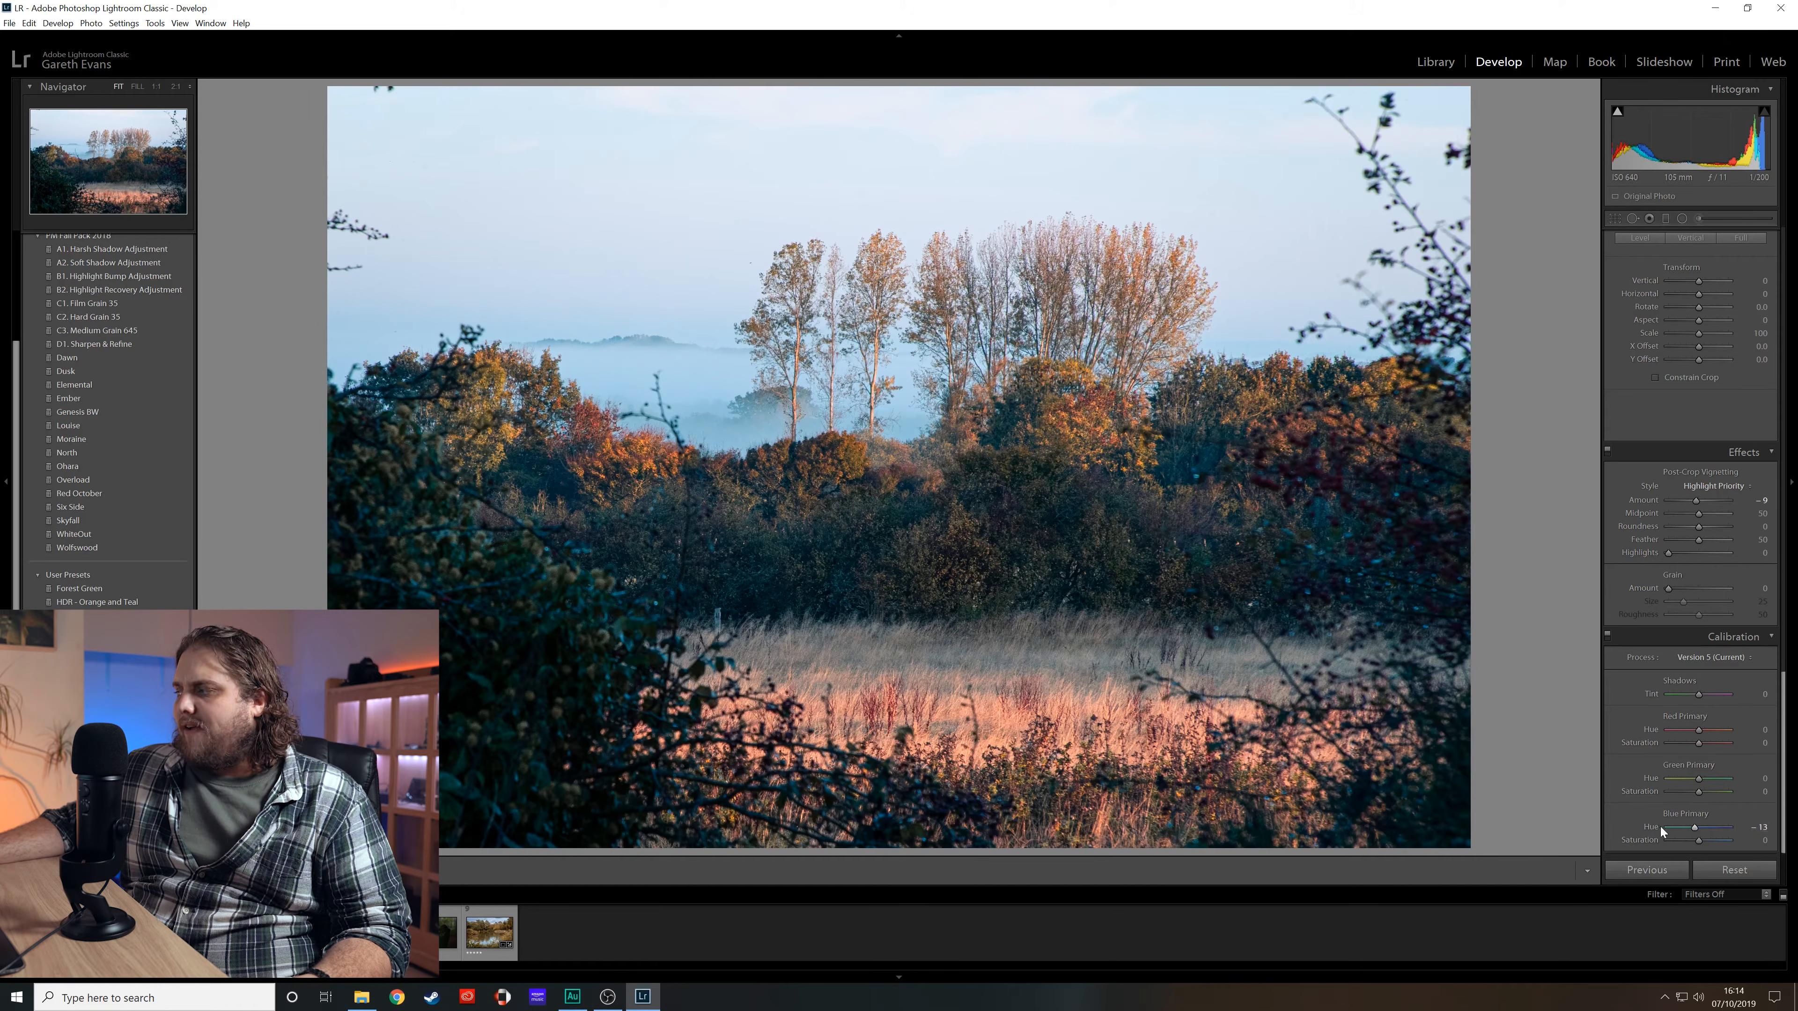
left_click_drag(1693, 829, 1673, 830)
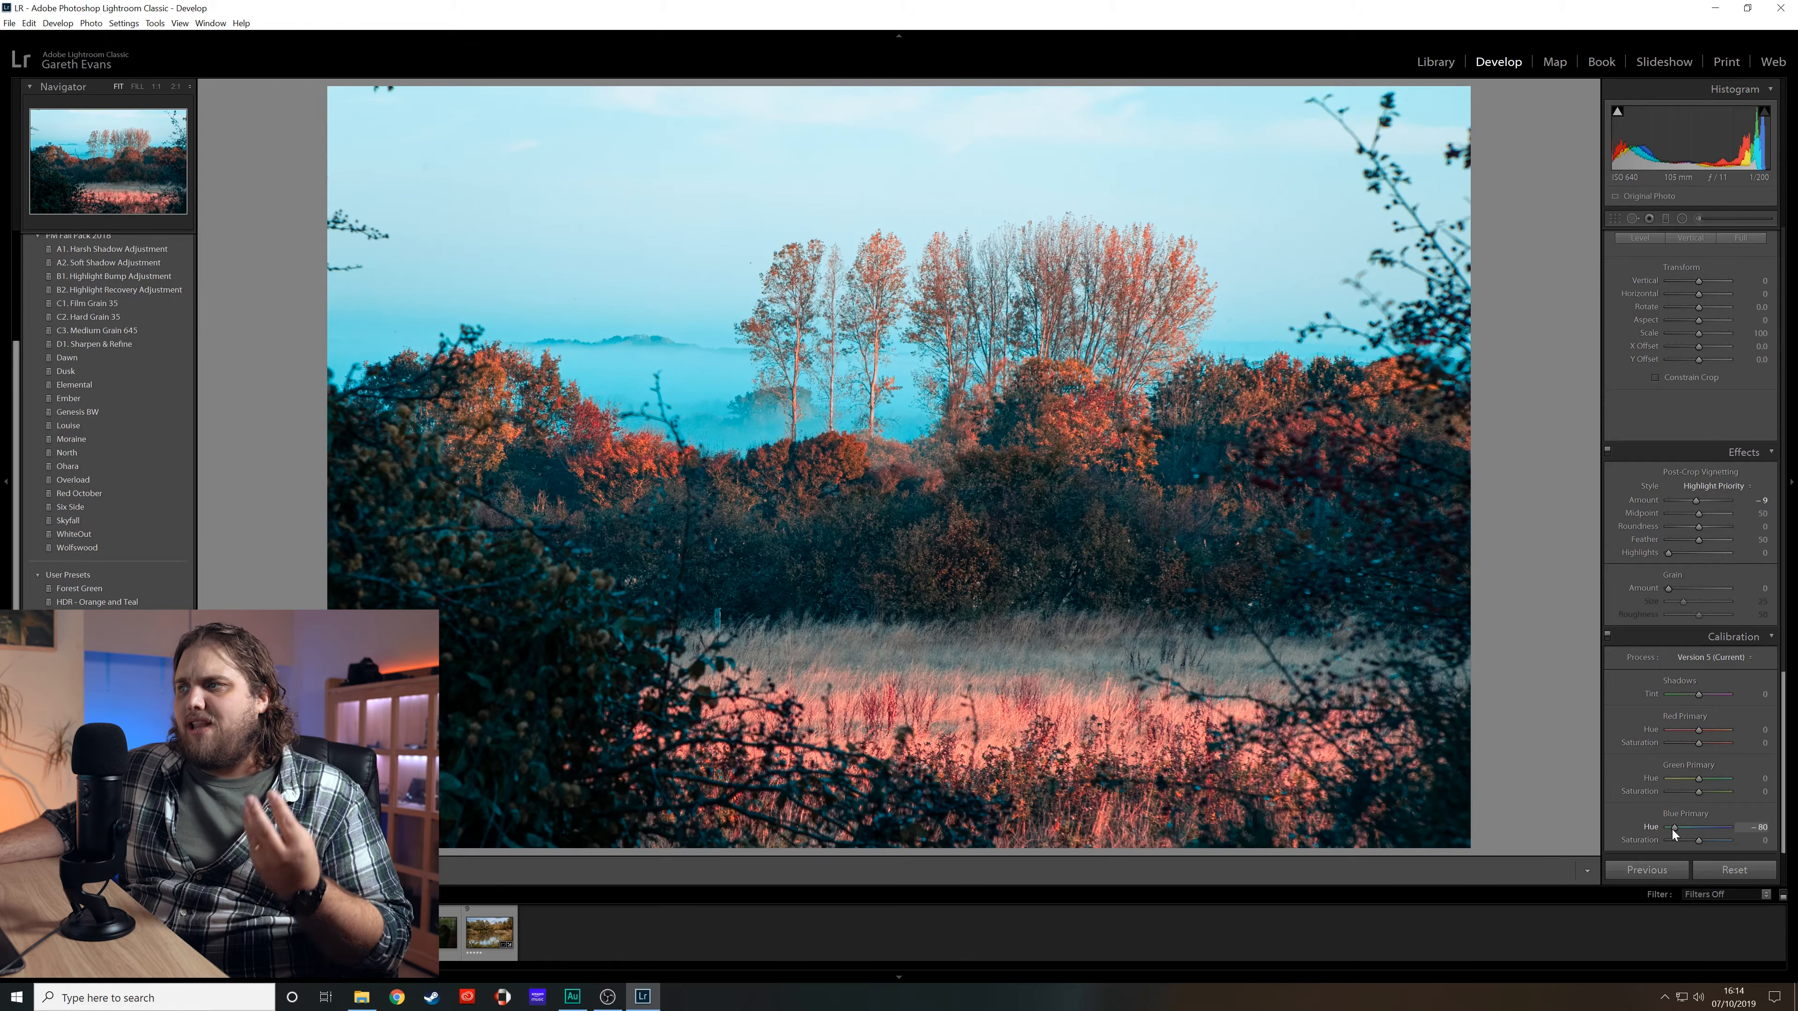
left_click_drag(1672, 828, 1691, 829)
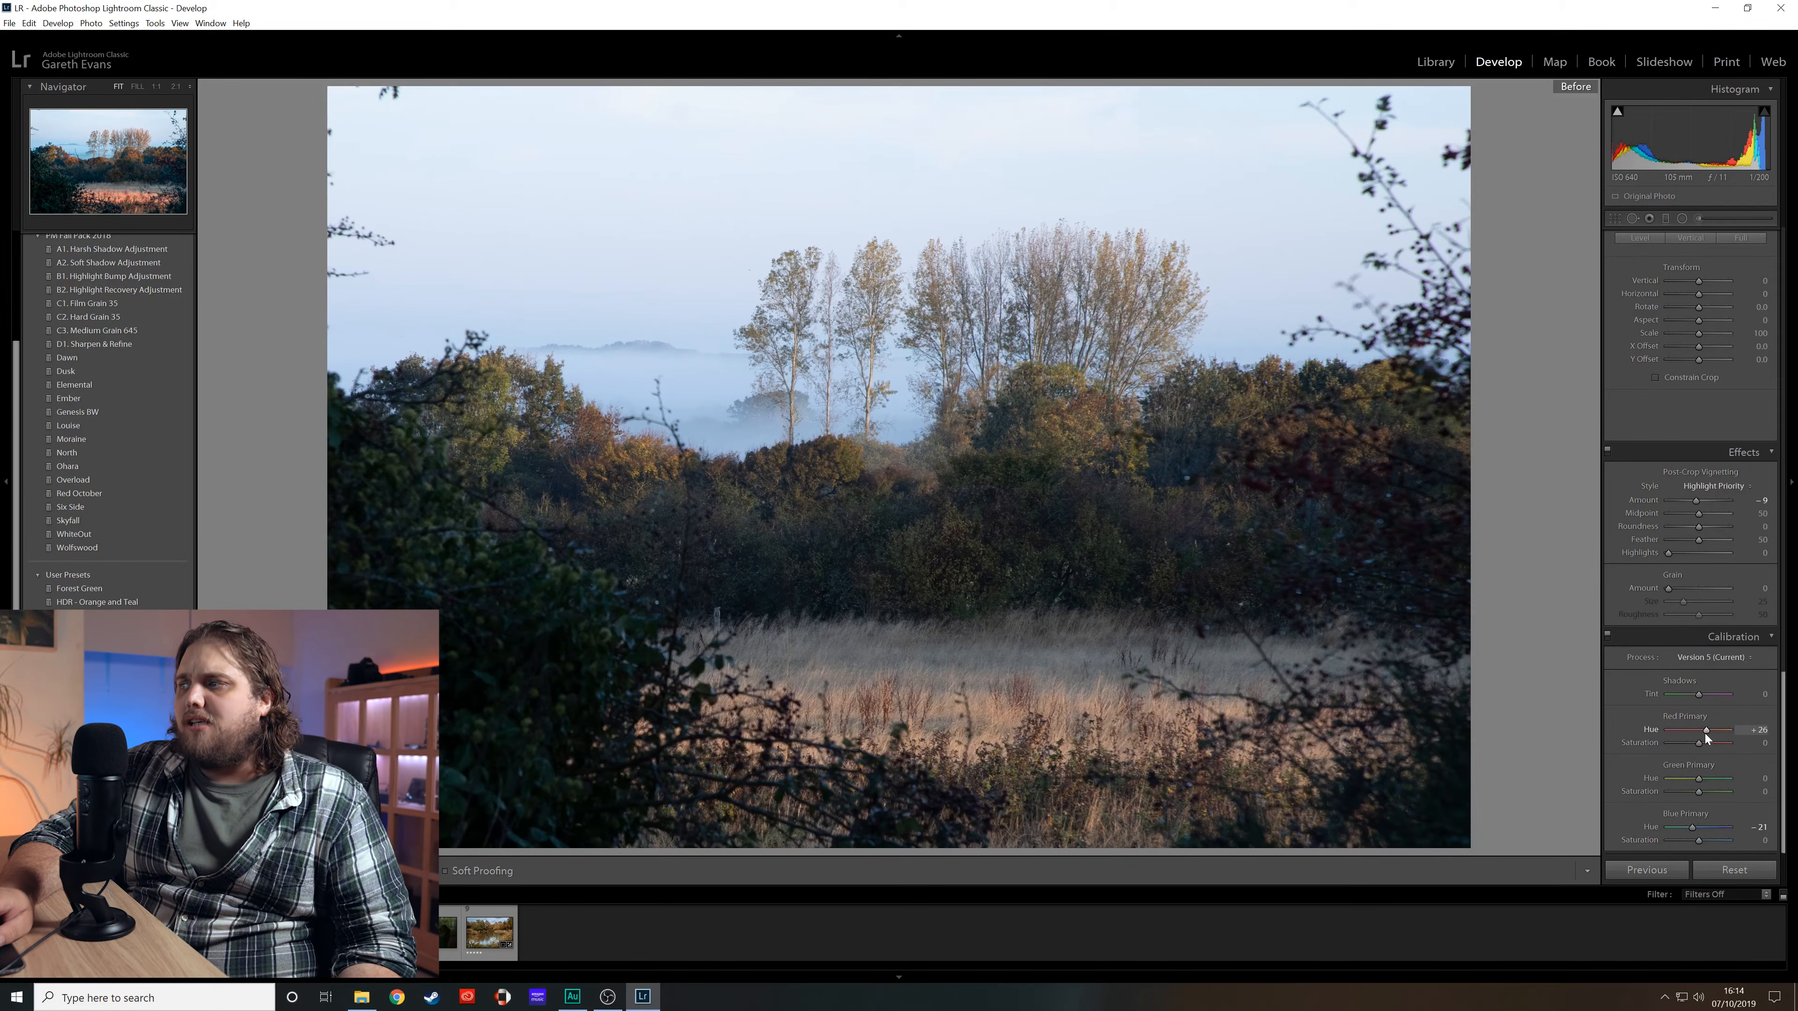
- Compare with the before view and reduce the basic vibrance to +9 and saturation to -9
key("backslash")
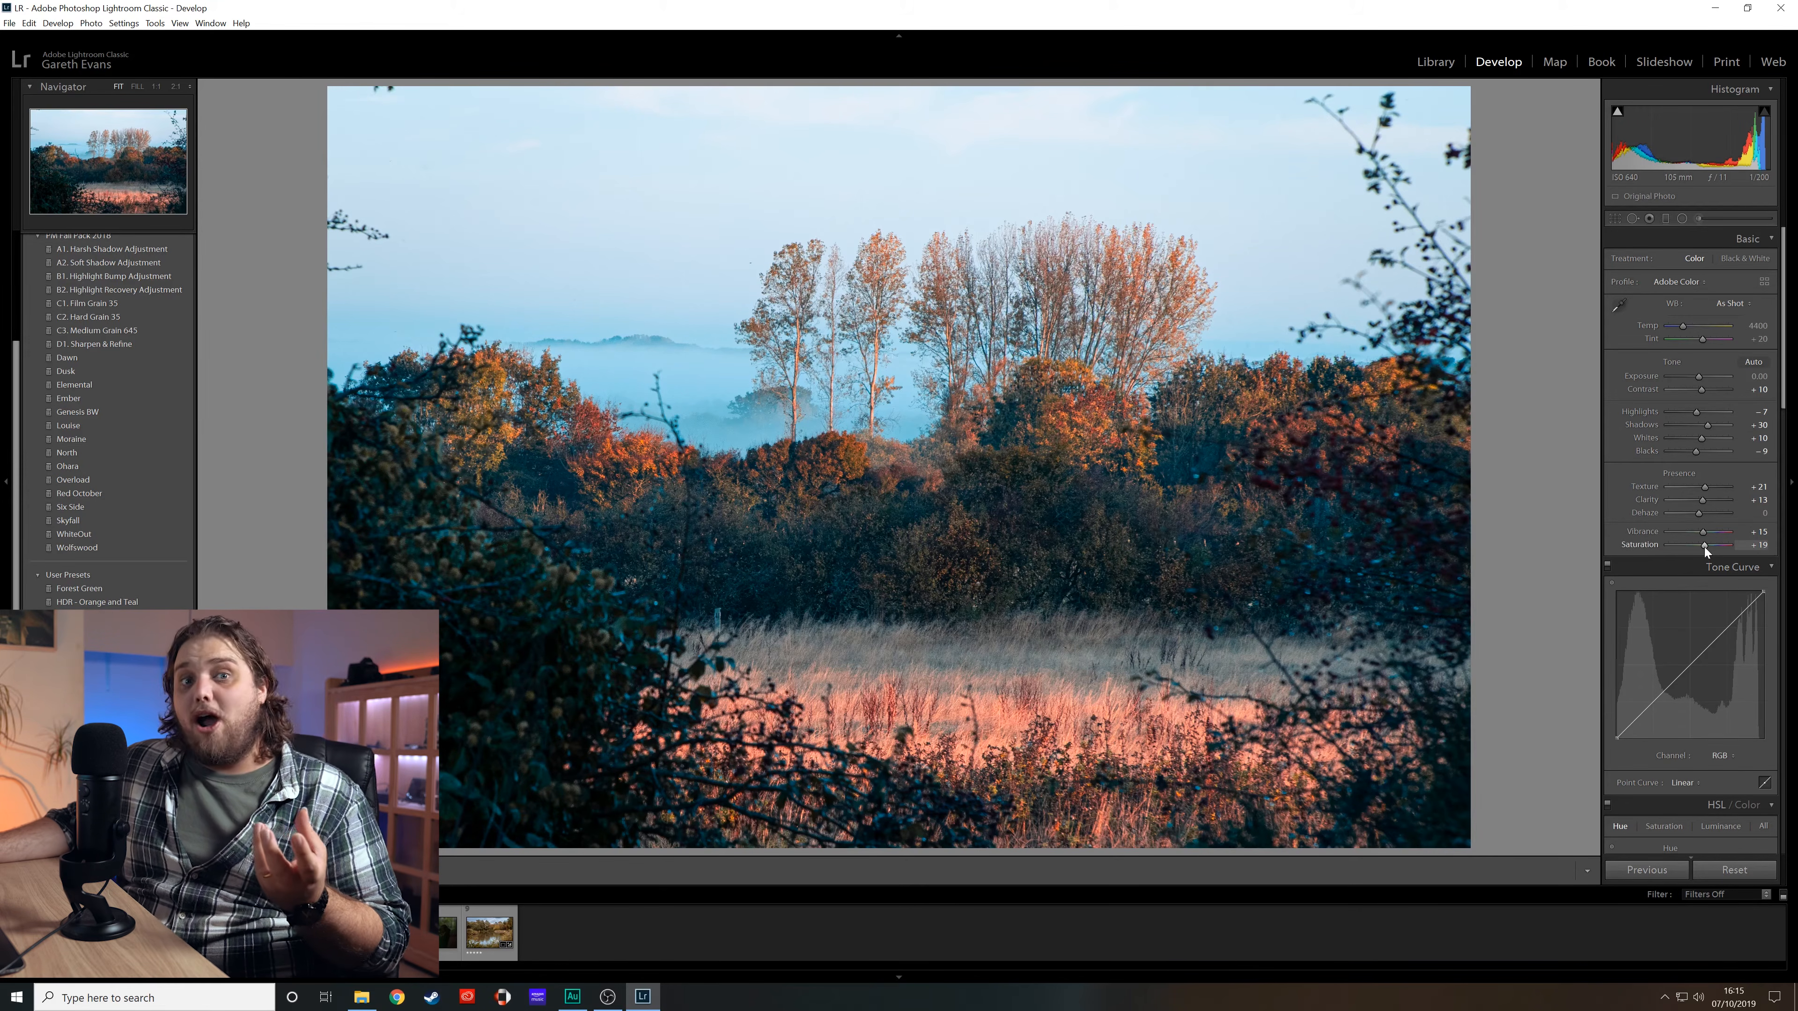
left_click_drag(1704, 546, 1693, 550)
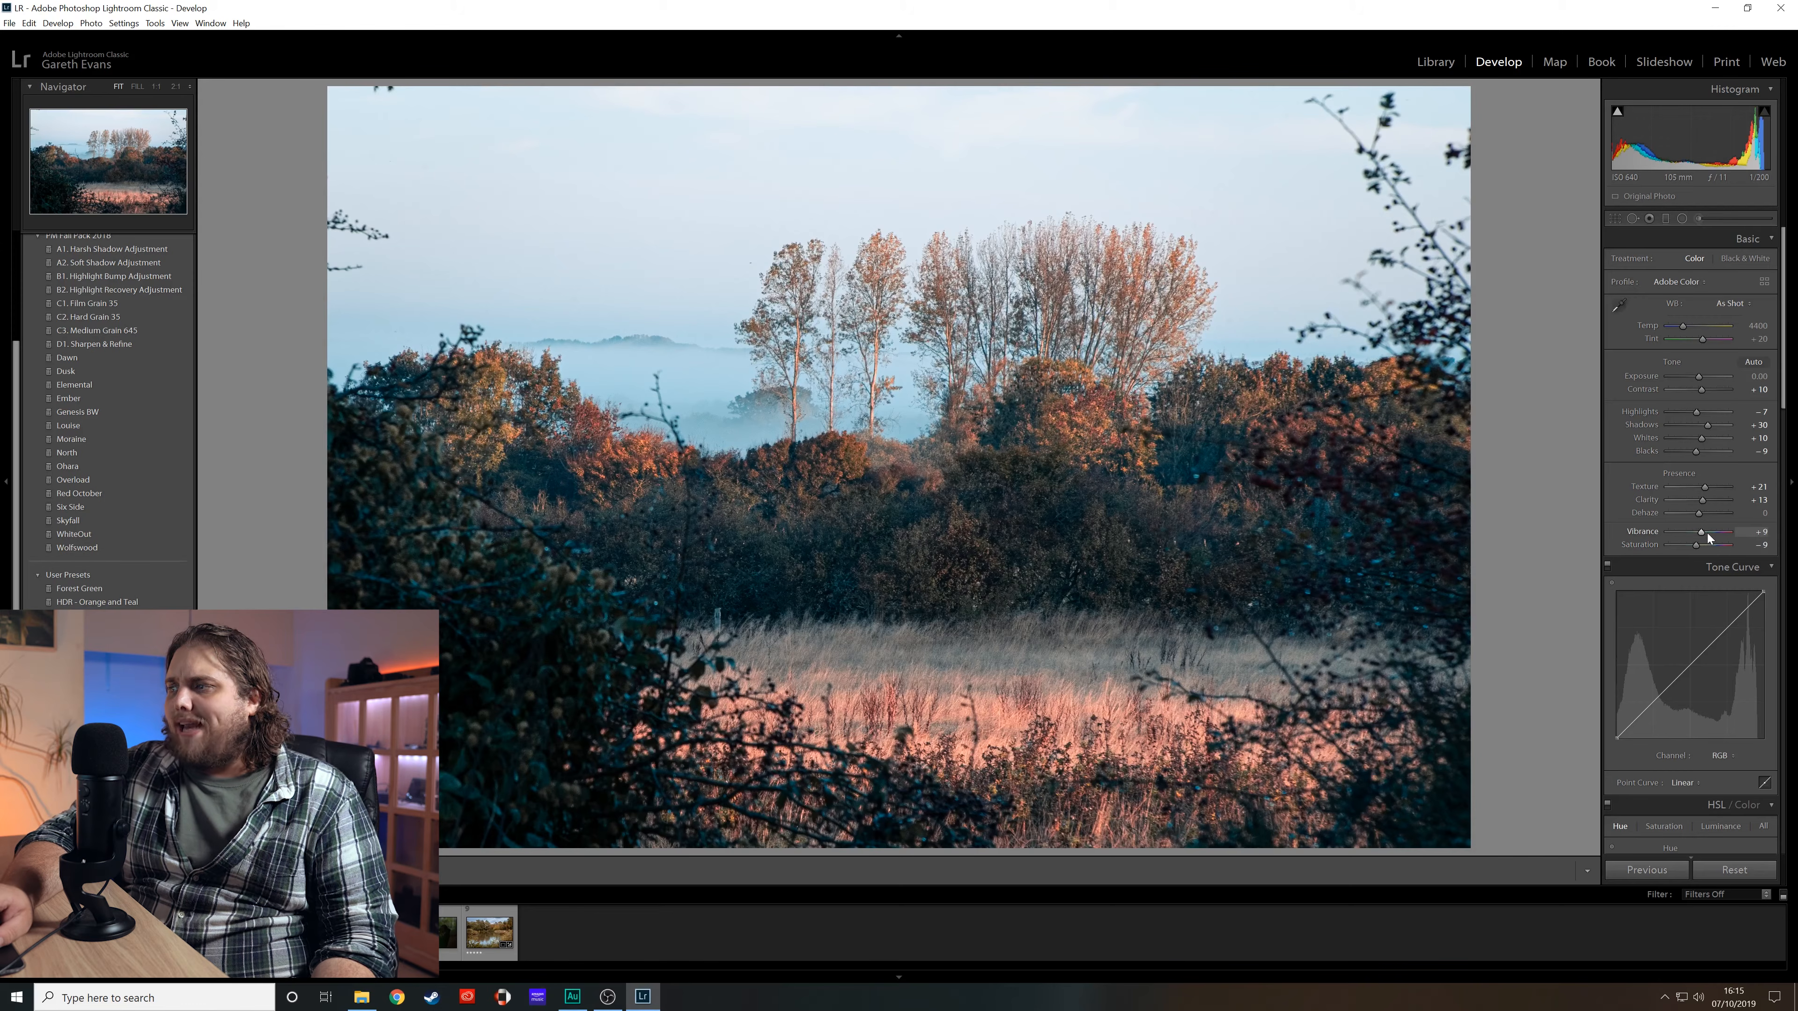
- Toggle between the before and after views to compare the edit
key("backslash")
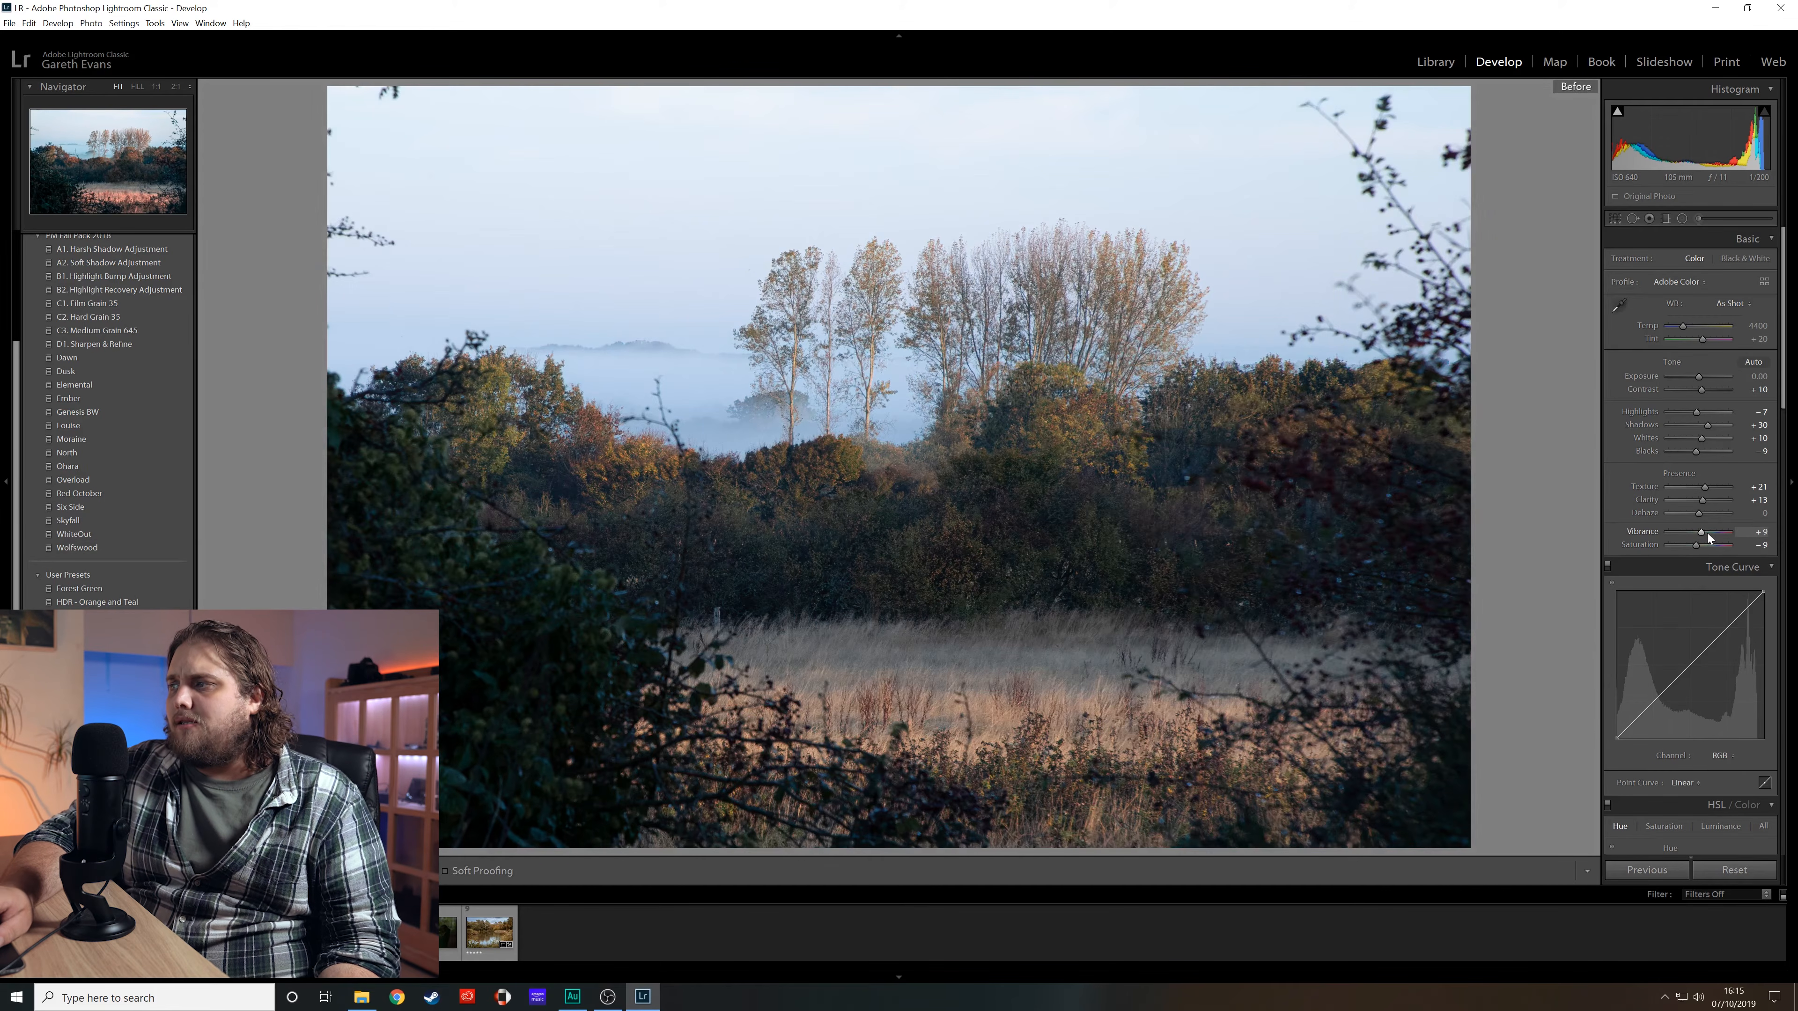
key("backslash")
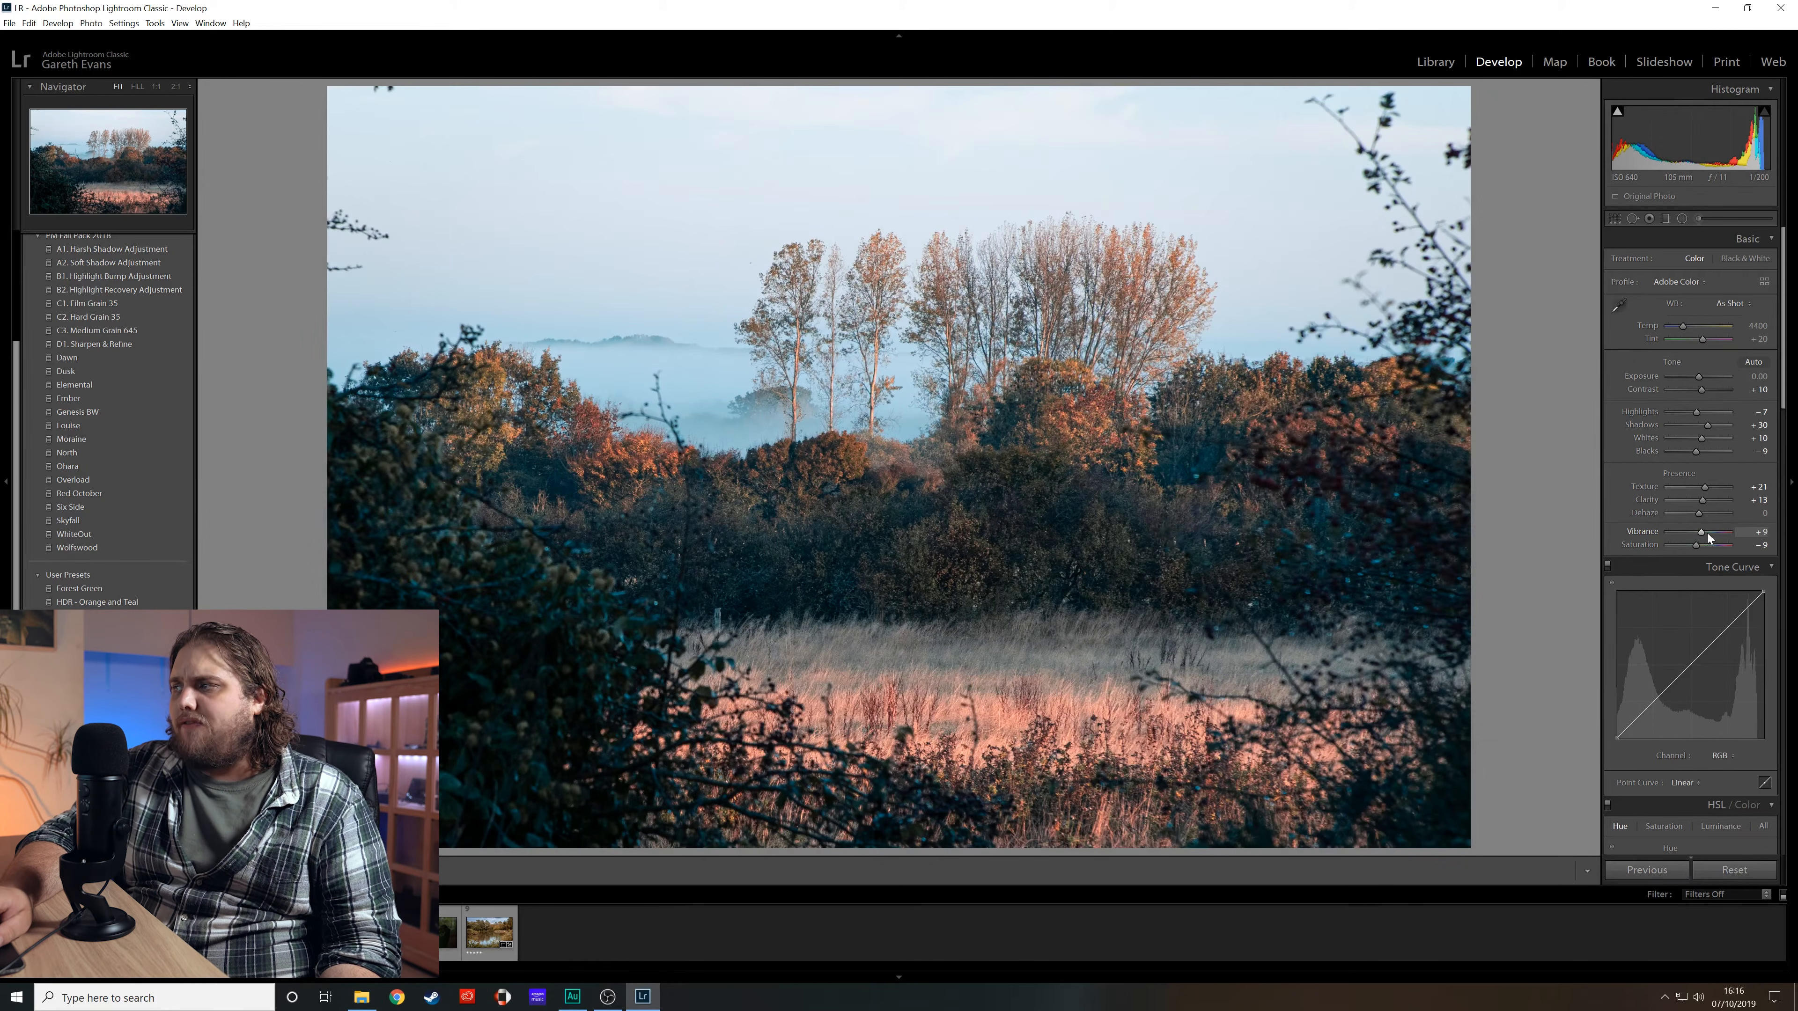
key("backslash")
key("backslash")
key("backslash")
key("backslash")
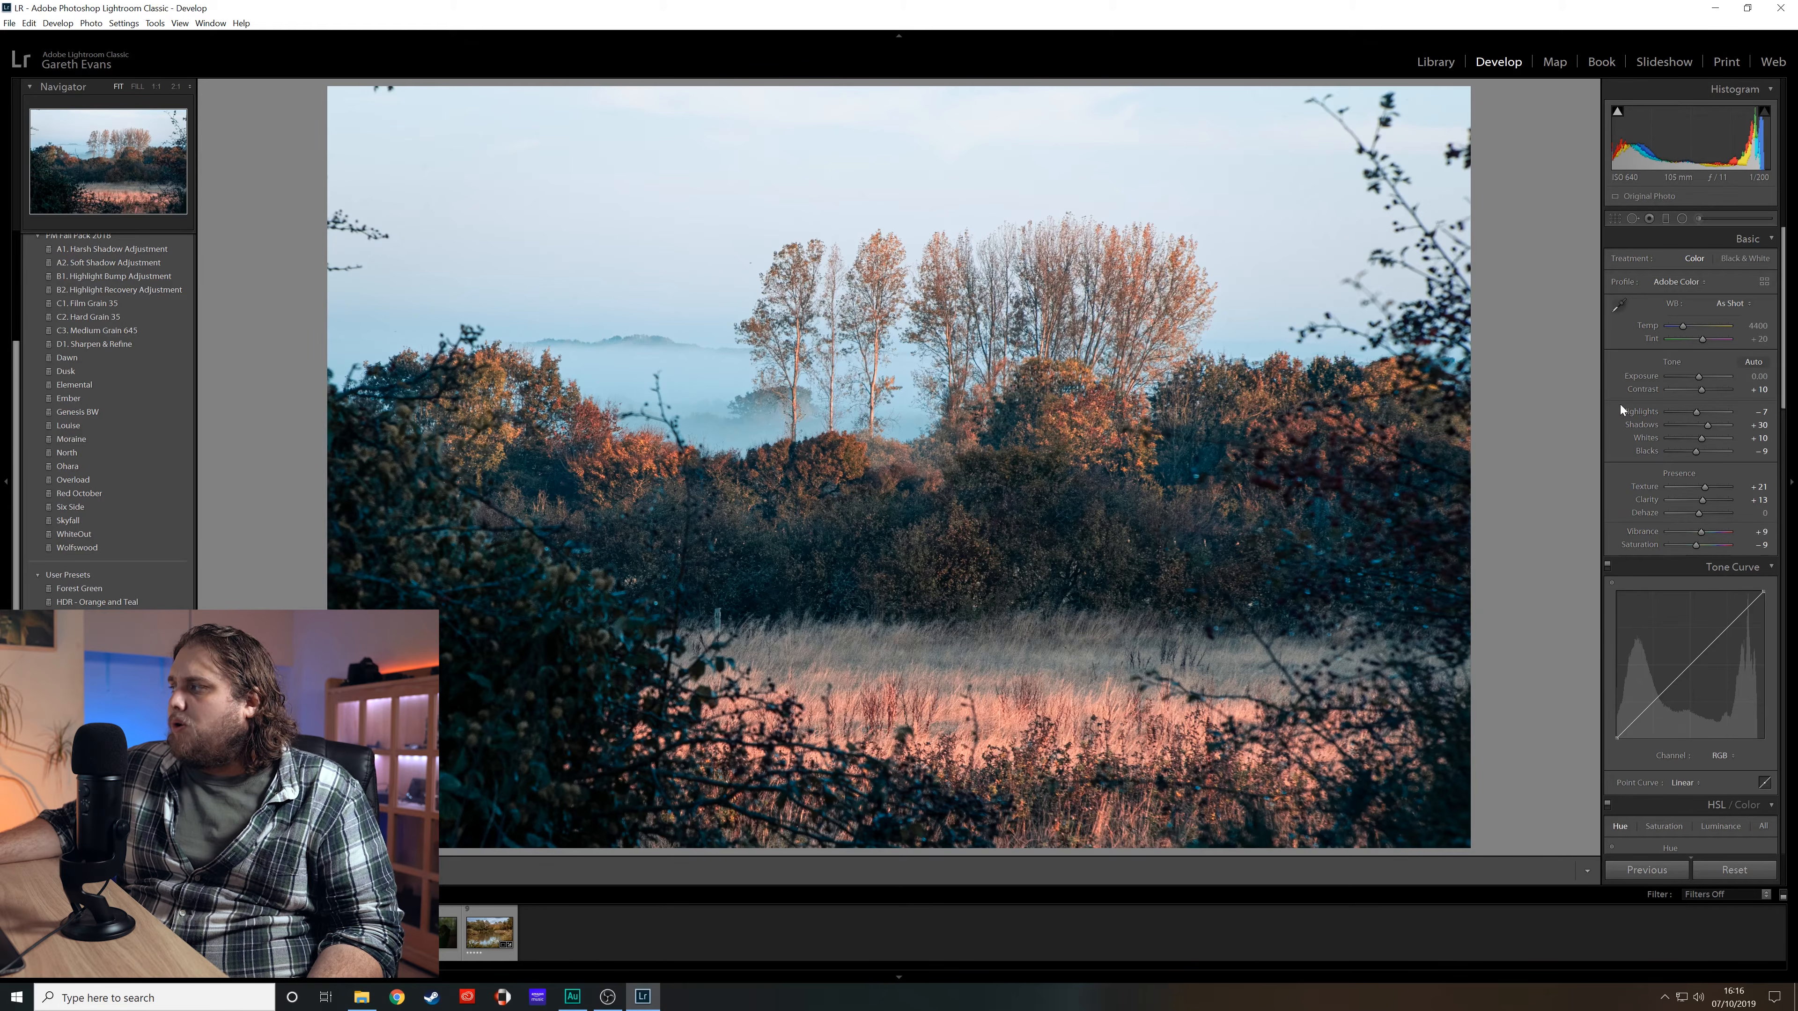
- Open the Graduated Filter, reset its effects, and set temperature to 12 and exposure to 0.16
left_click(1666, 218)
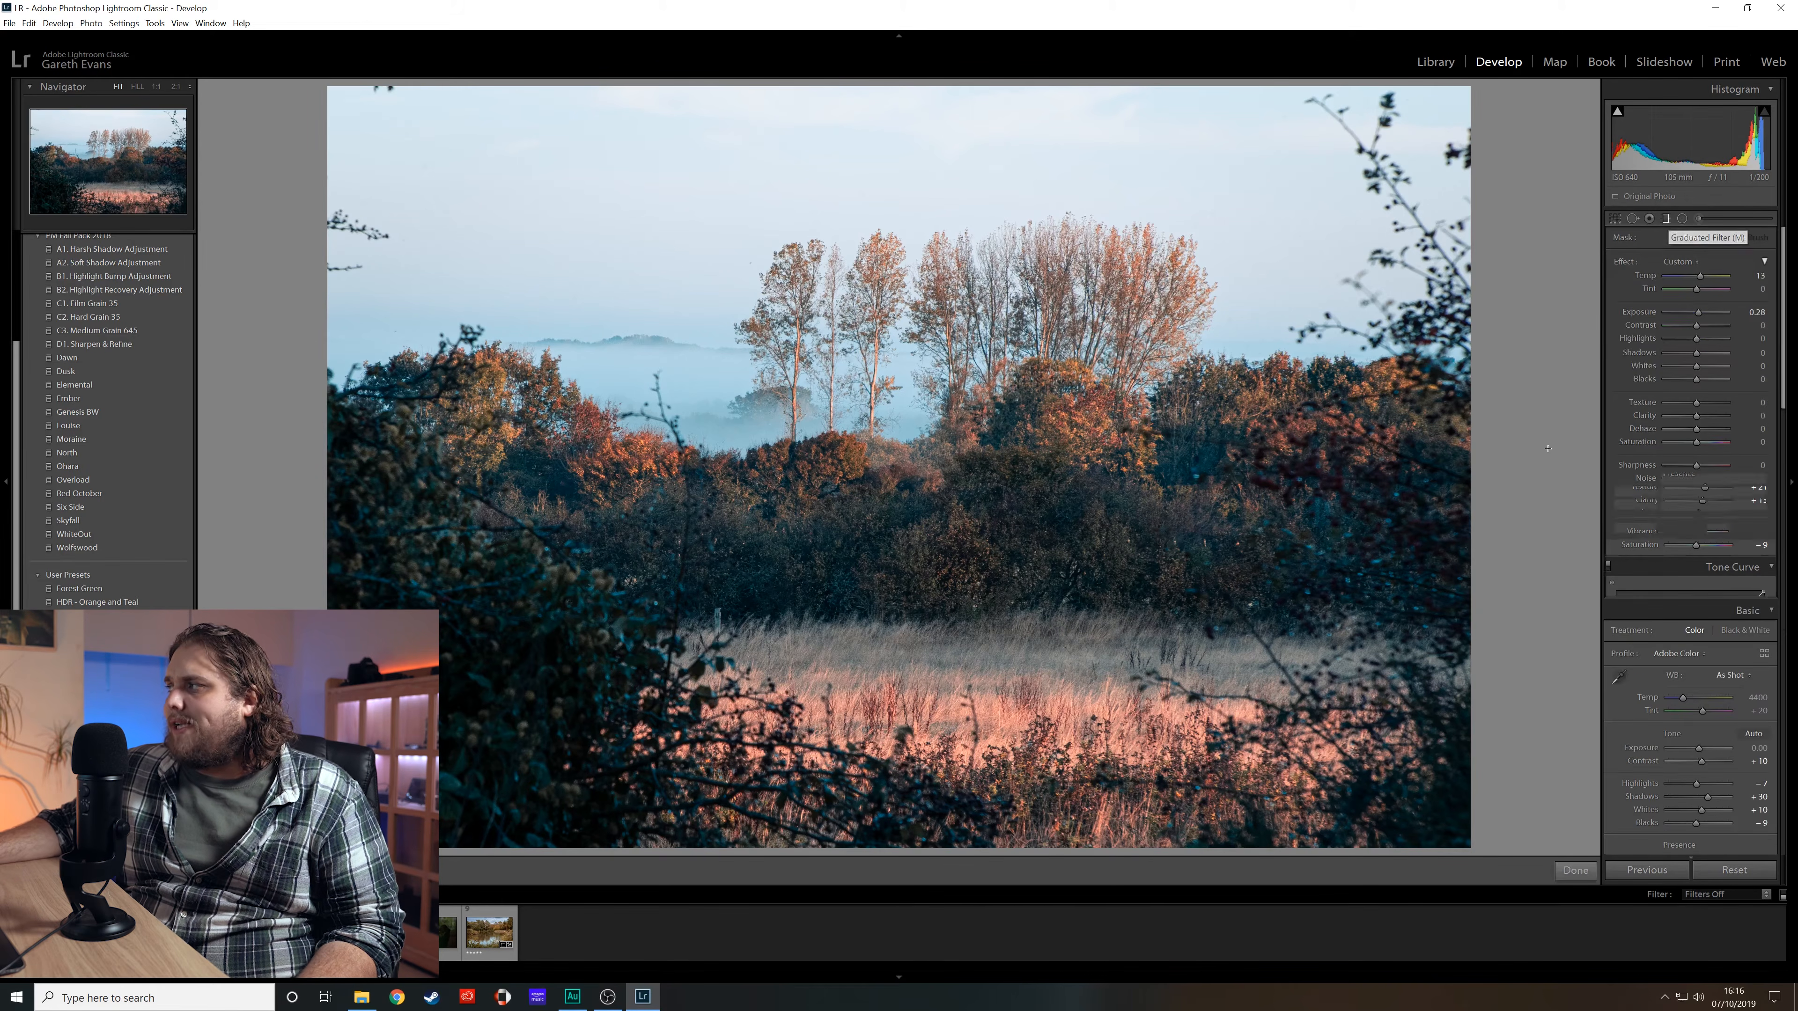
double_click(1622, 259)
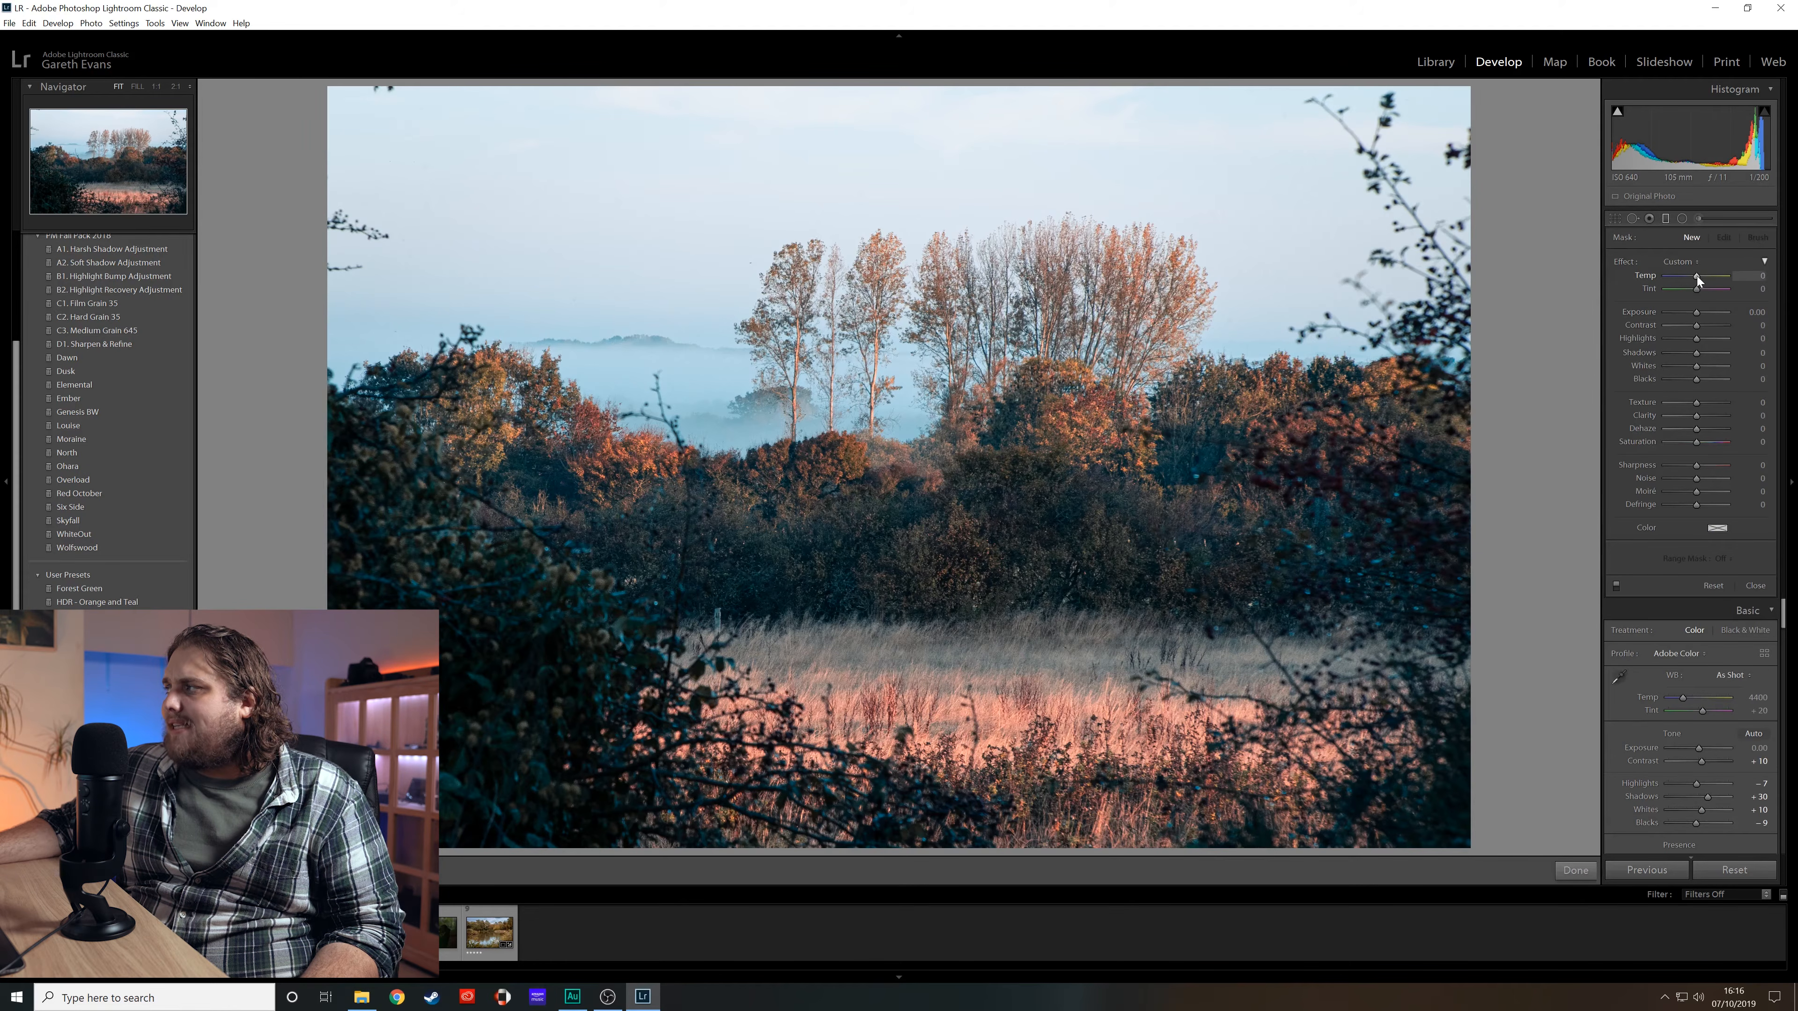
left_click_drag(1699, 277, 1700, 277)
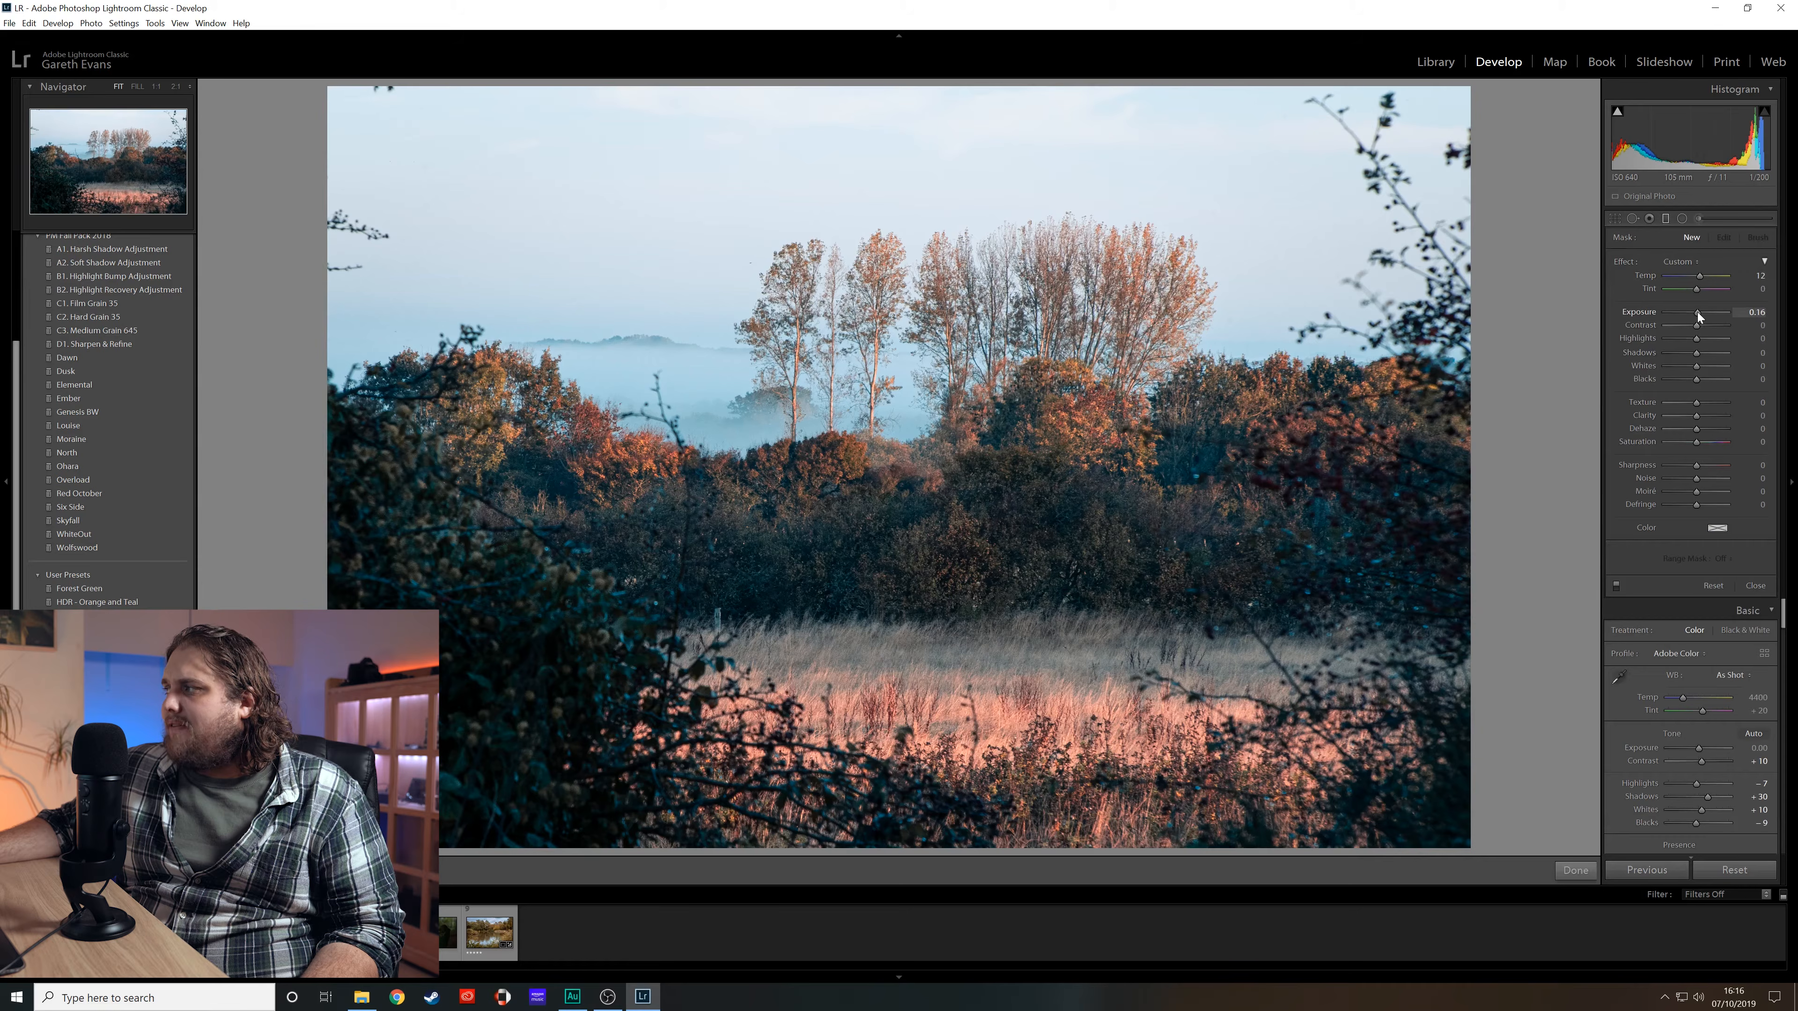
- Draw a diagonal graduated filter from the upper right toward the left edge and refine its placement
left_click_drag(1501, 327, 517, 558)
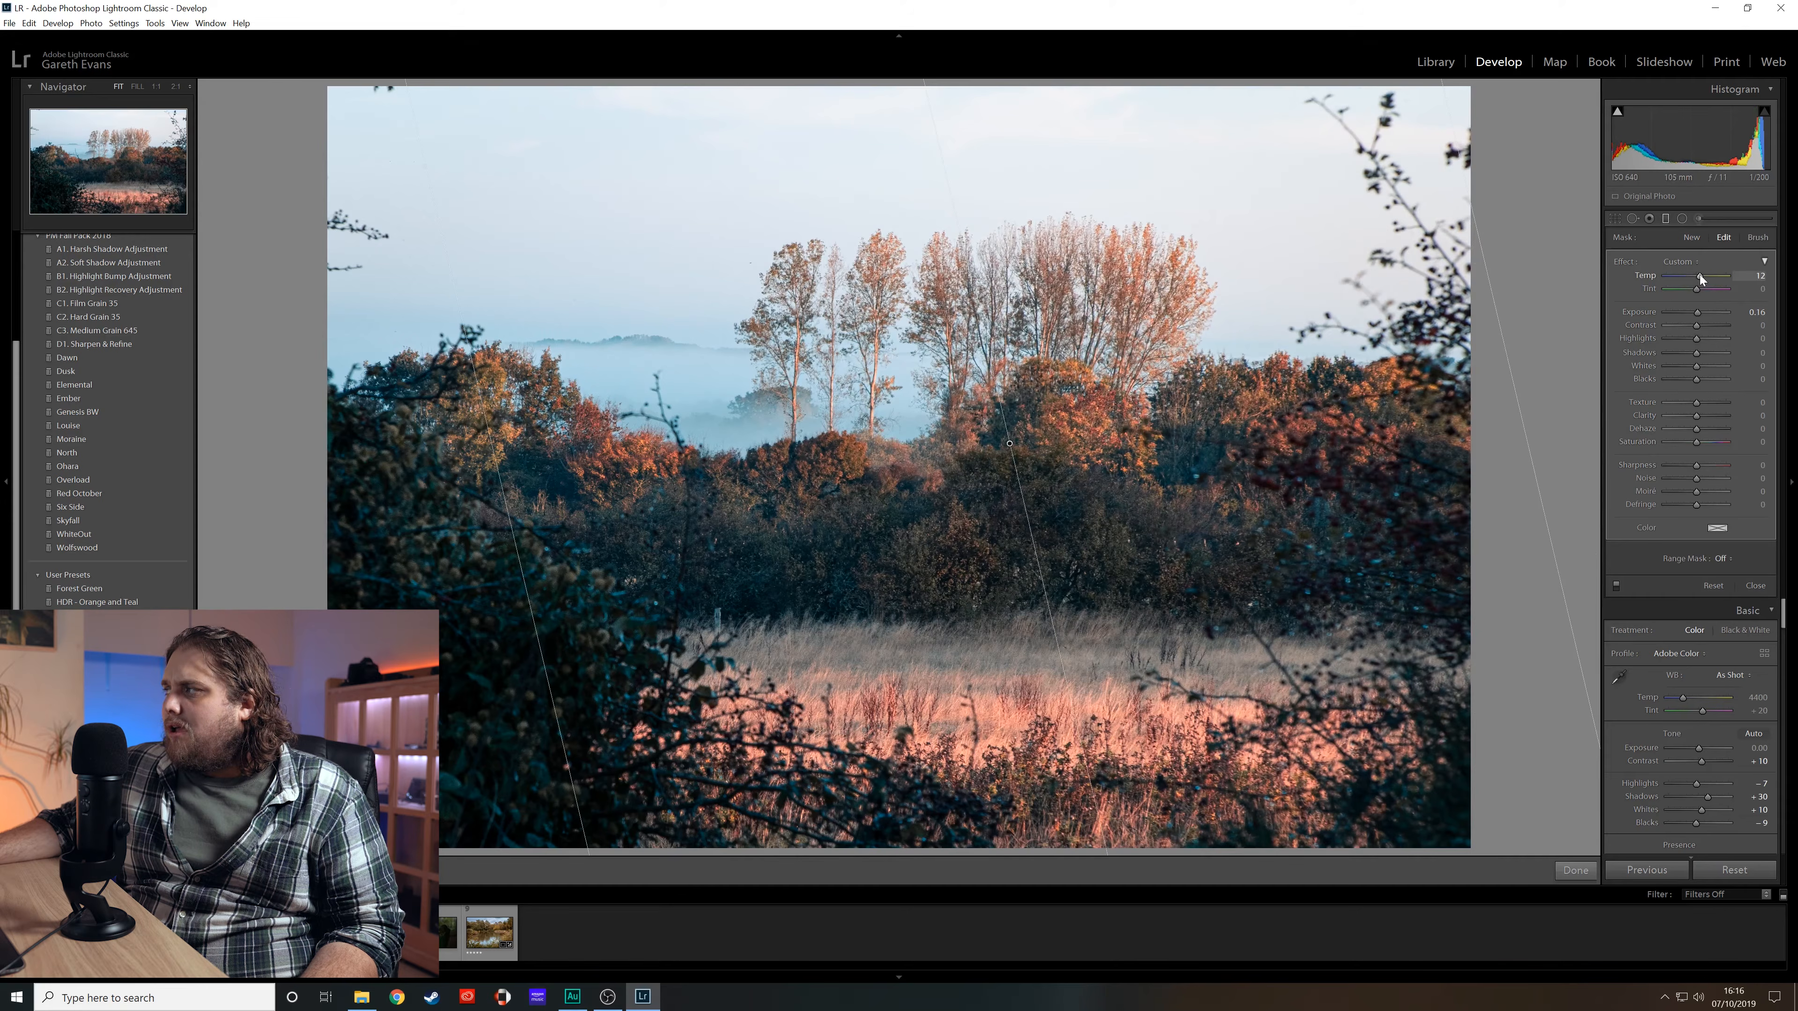
left_click(1616, 583)
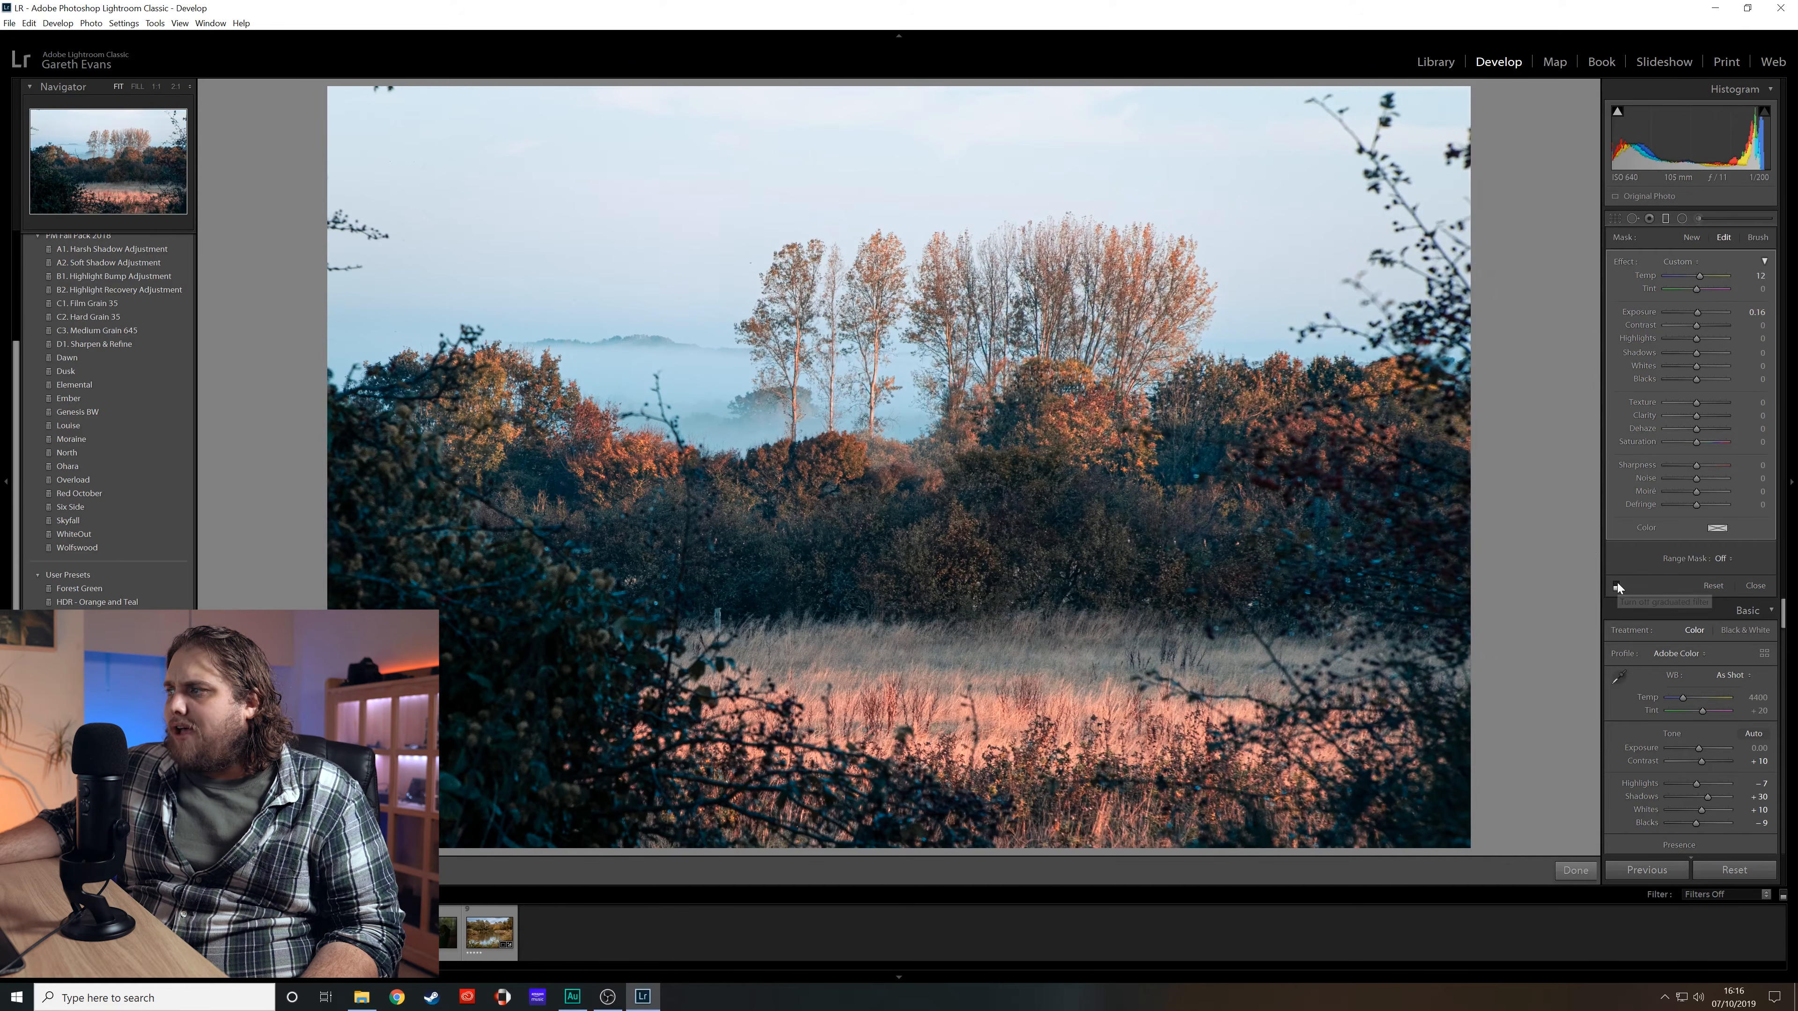
left_click(1617, 583)
left_click(1616, 583)
left_click(1616, 584)
left_click_drag(518, 576, 395, 602)
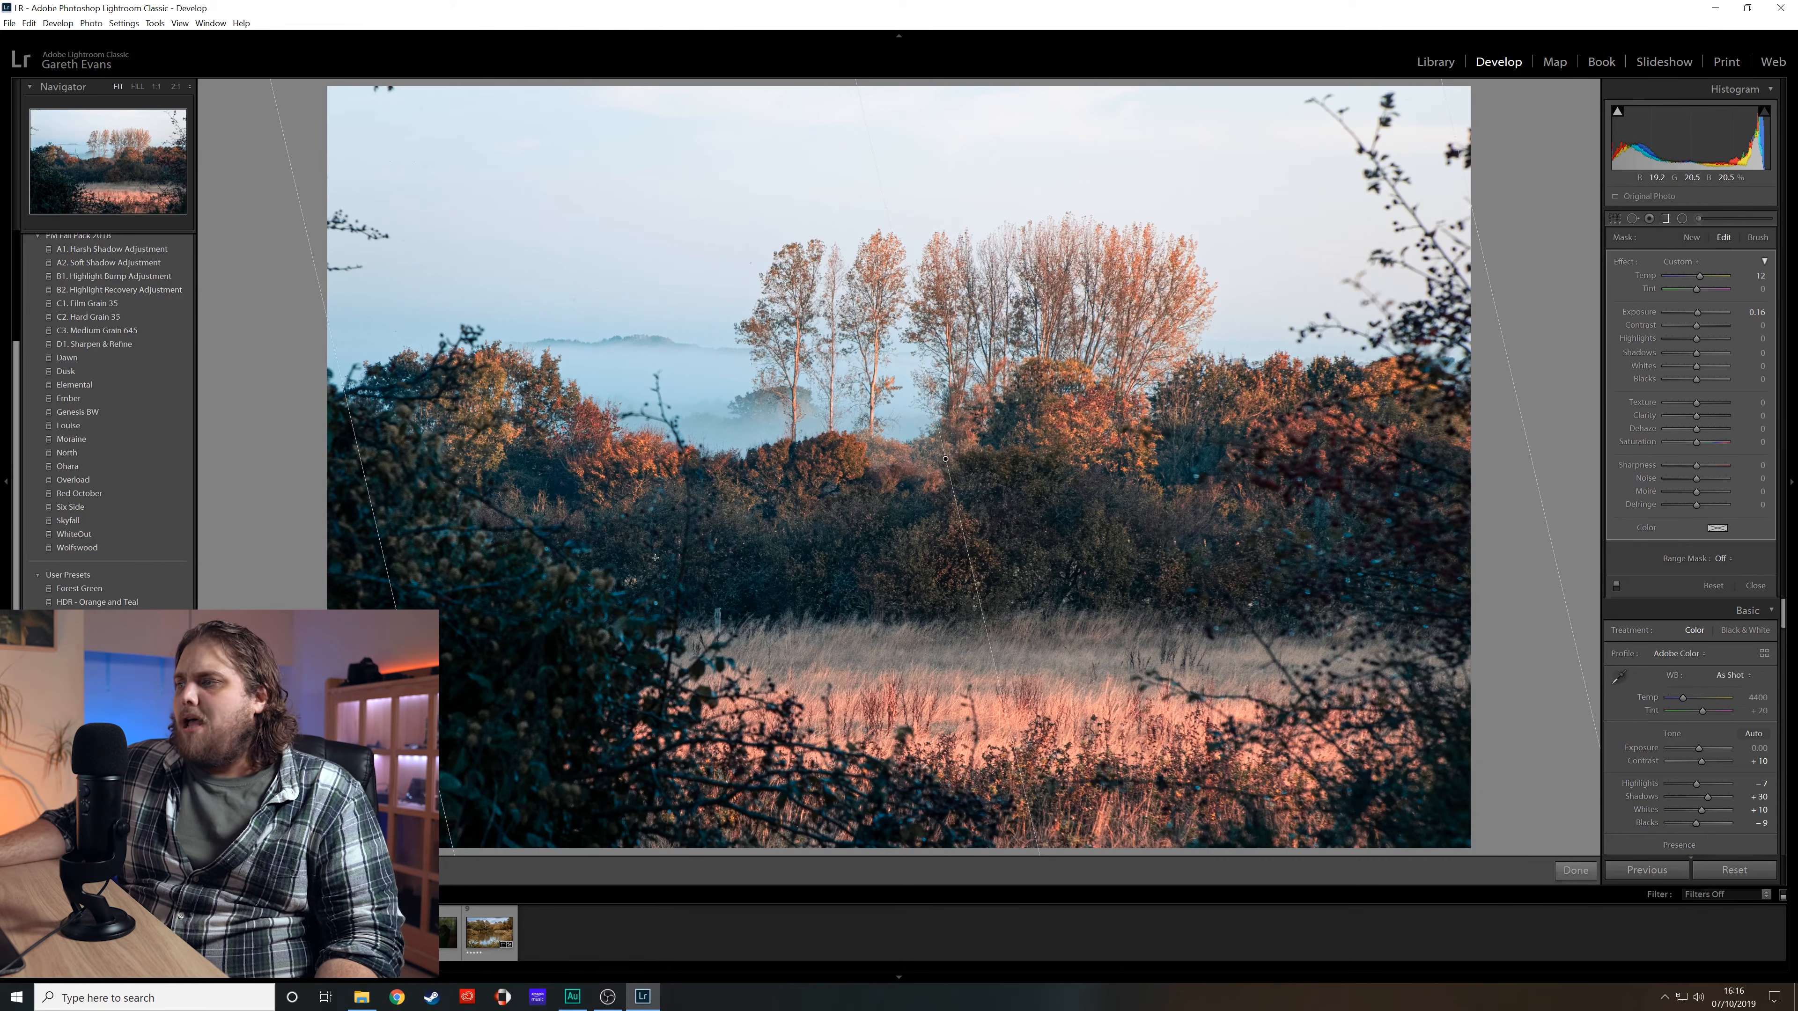
- Close the graduated filter tool and toggle between the before and after views to compare the landscape edit
left_click(1573, 870)
key("backslash")
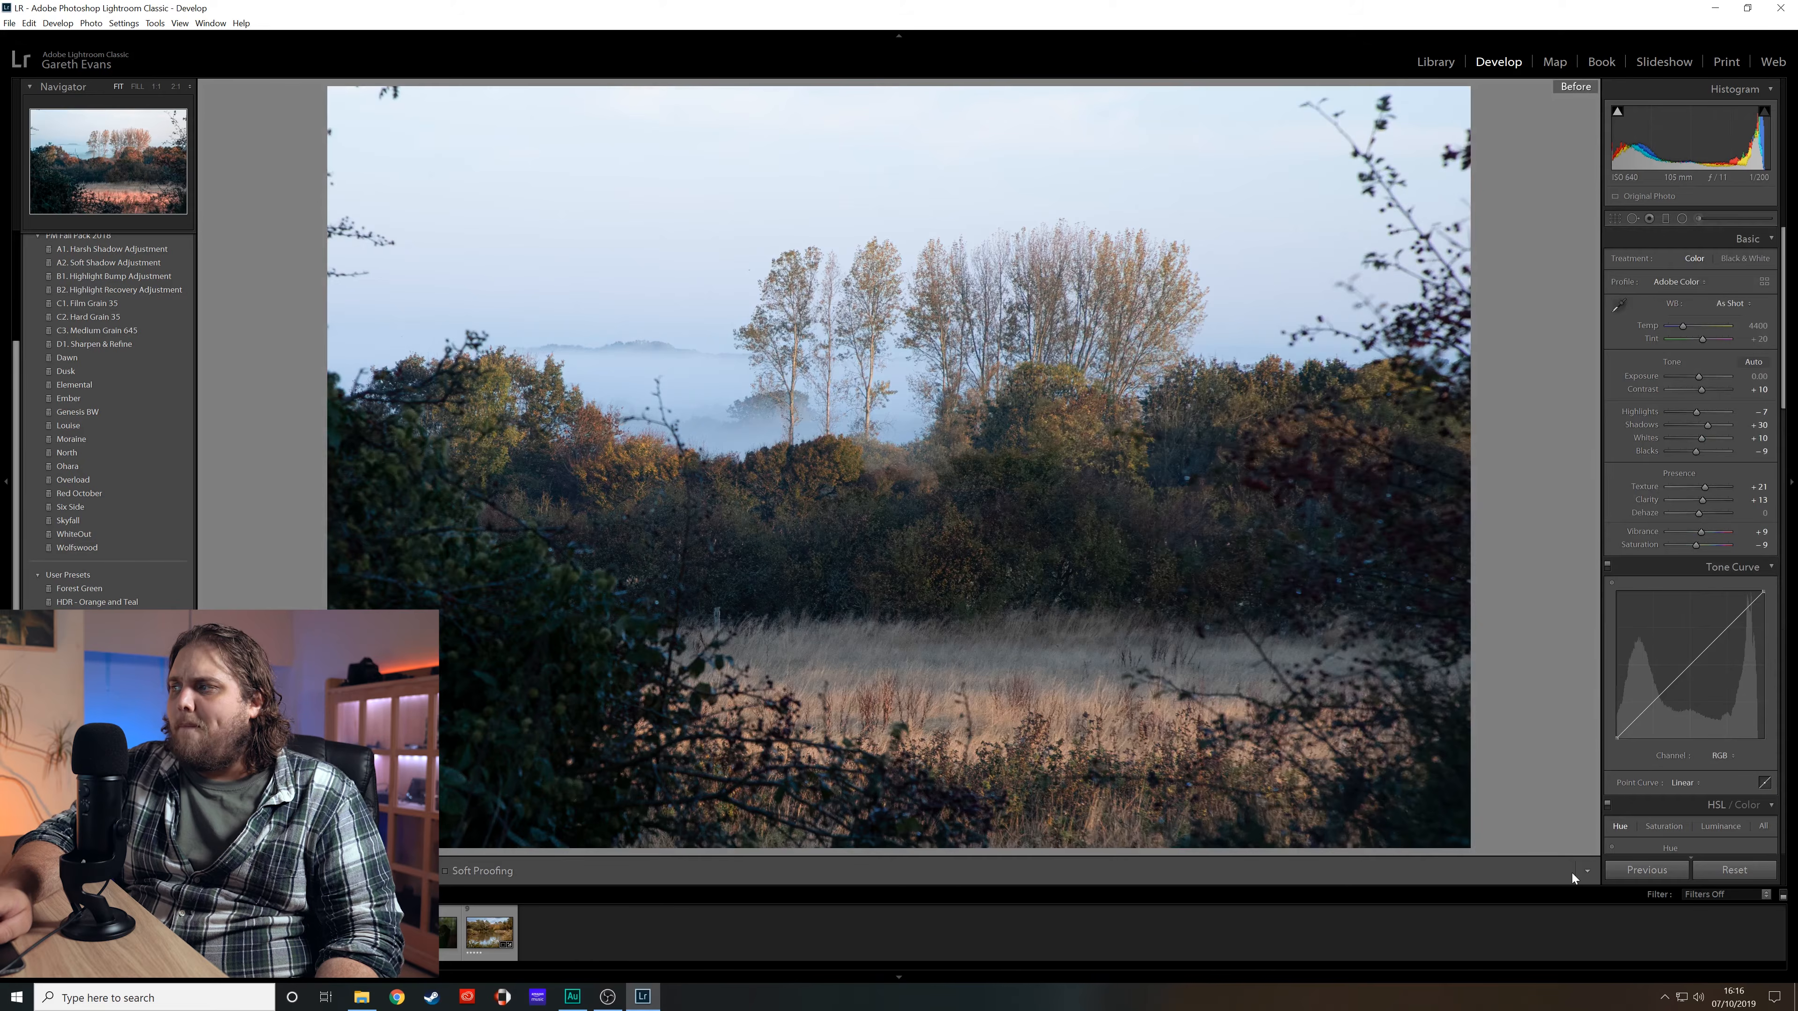
key("backslash")
- Switch to the forest portrait photo and set its white balance to temperature 5488 and tint +52, then raise exposure
left_click(440, 940)
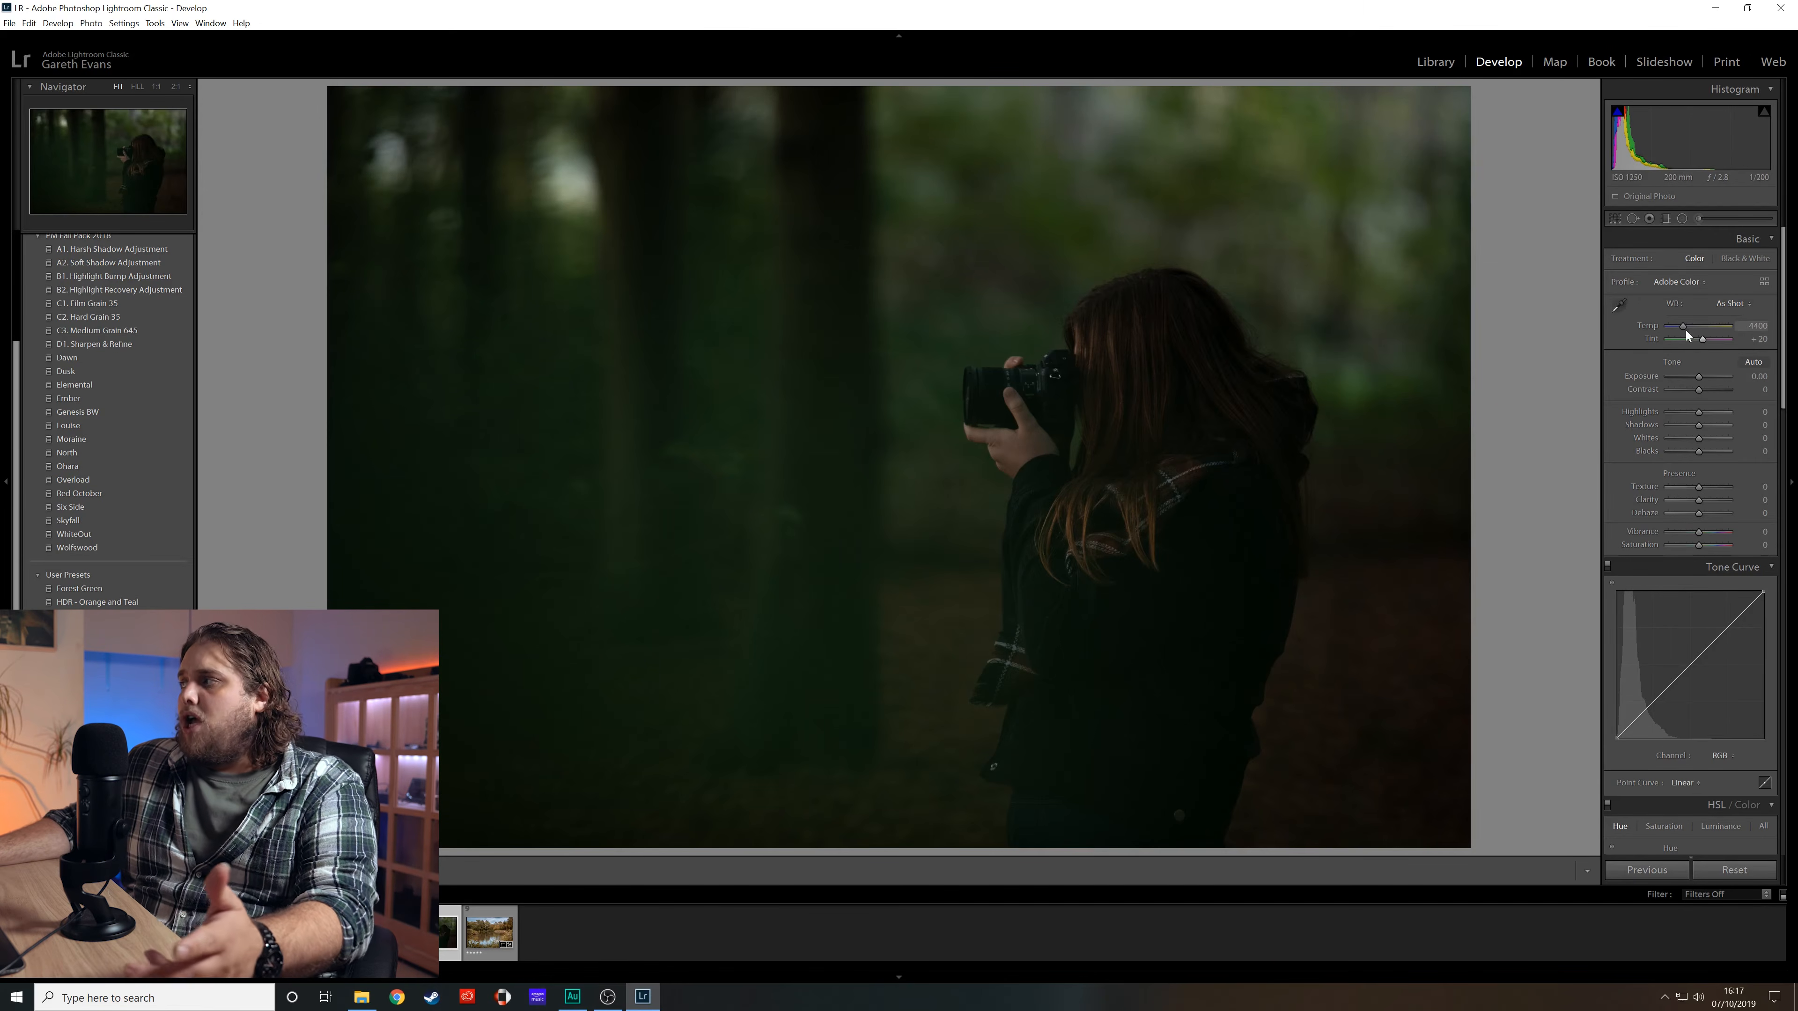
left_click_drag(1687, 328, 1691, 327)
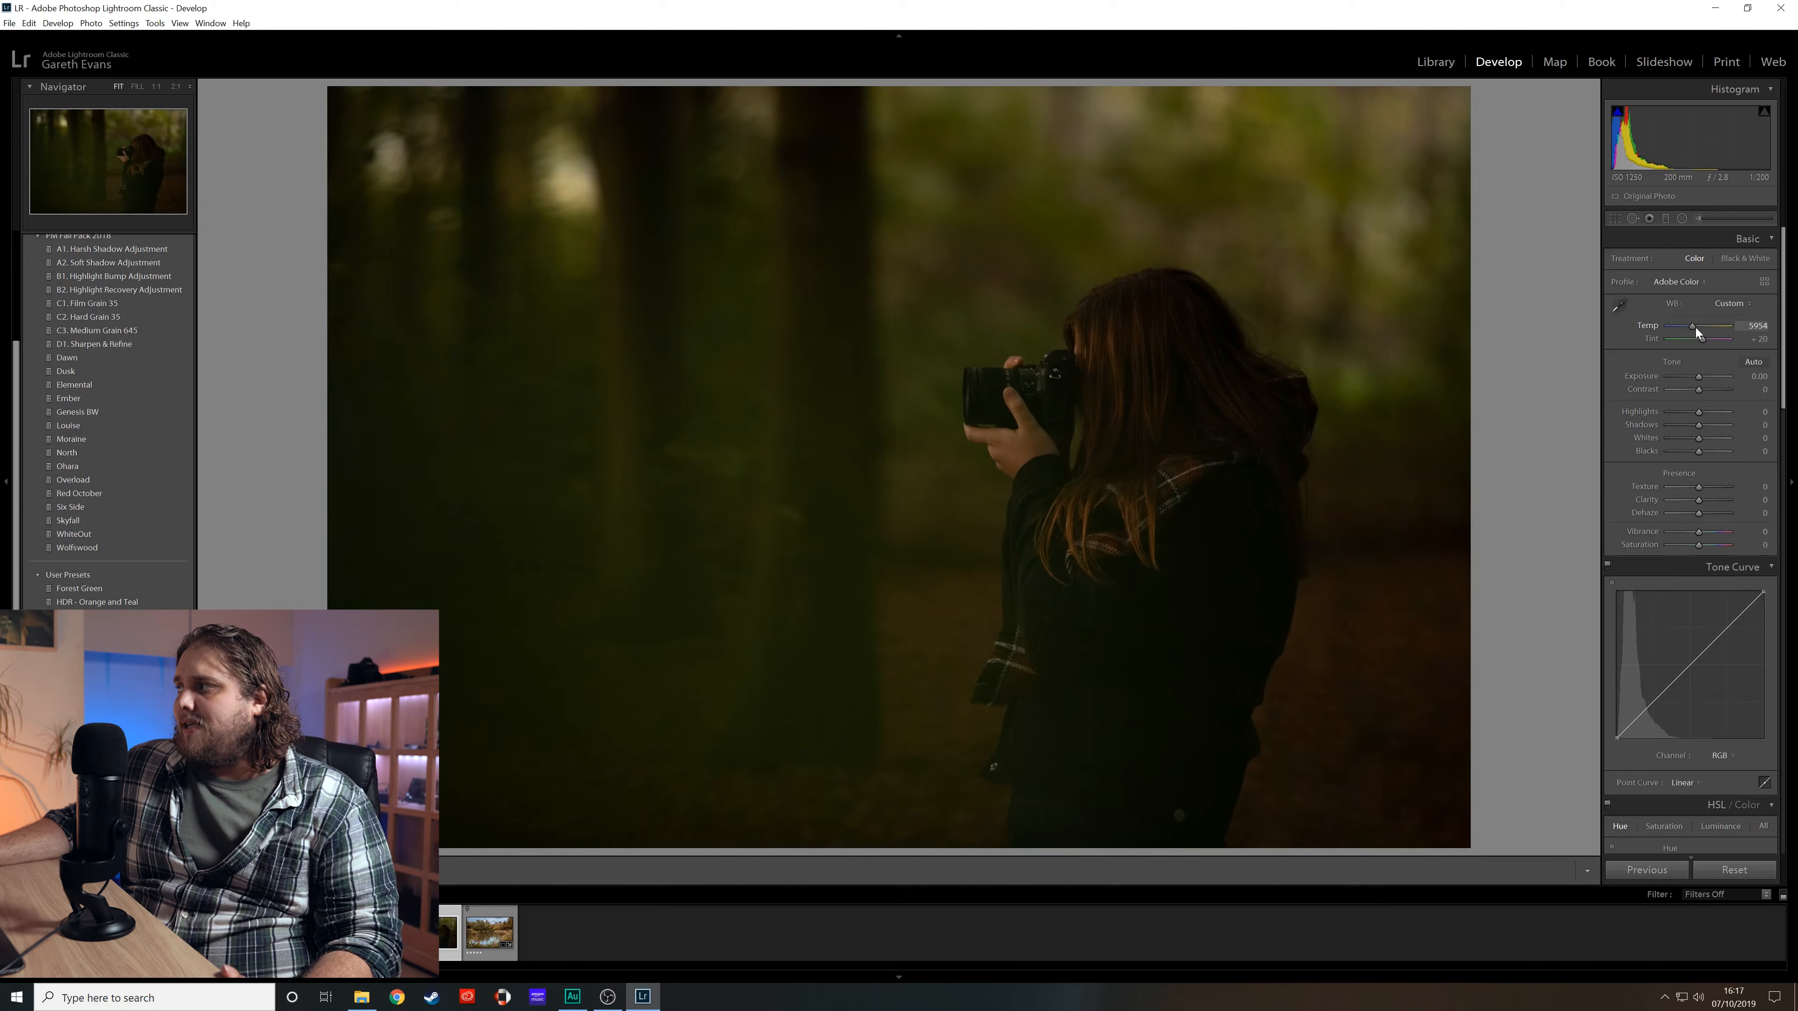
mouse_move(1696, 341)
left_mouse_down()
mouse_move(1655, 340)
mouse_move(1706, 341)
left_mouse_up()
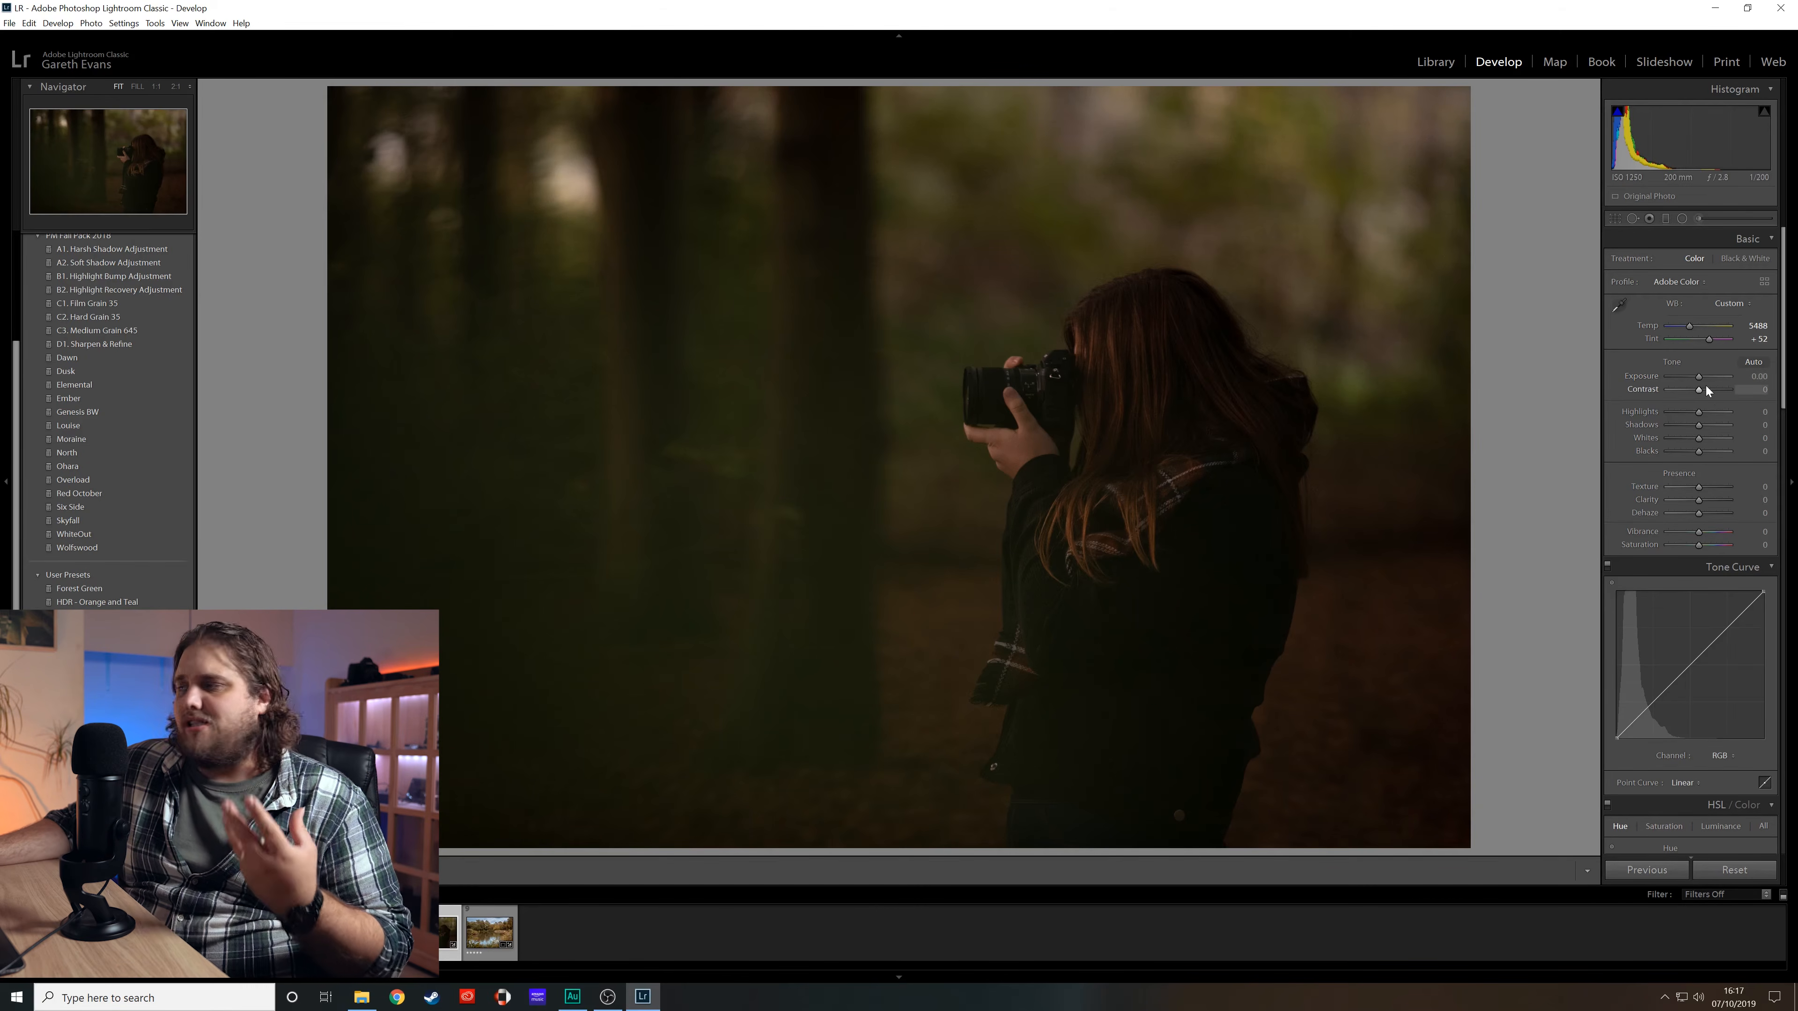
left_click_drag(1701, 377, 1708, 390)
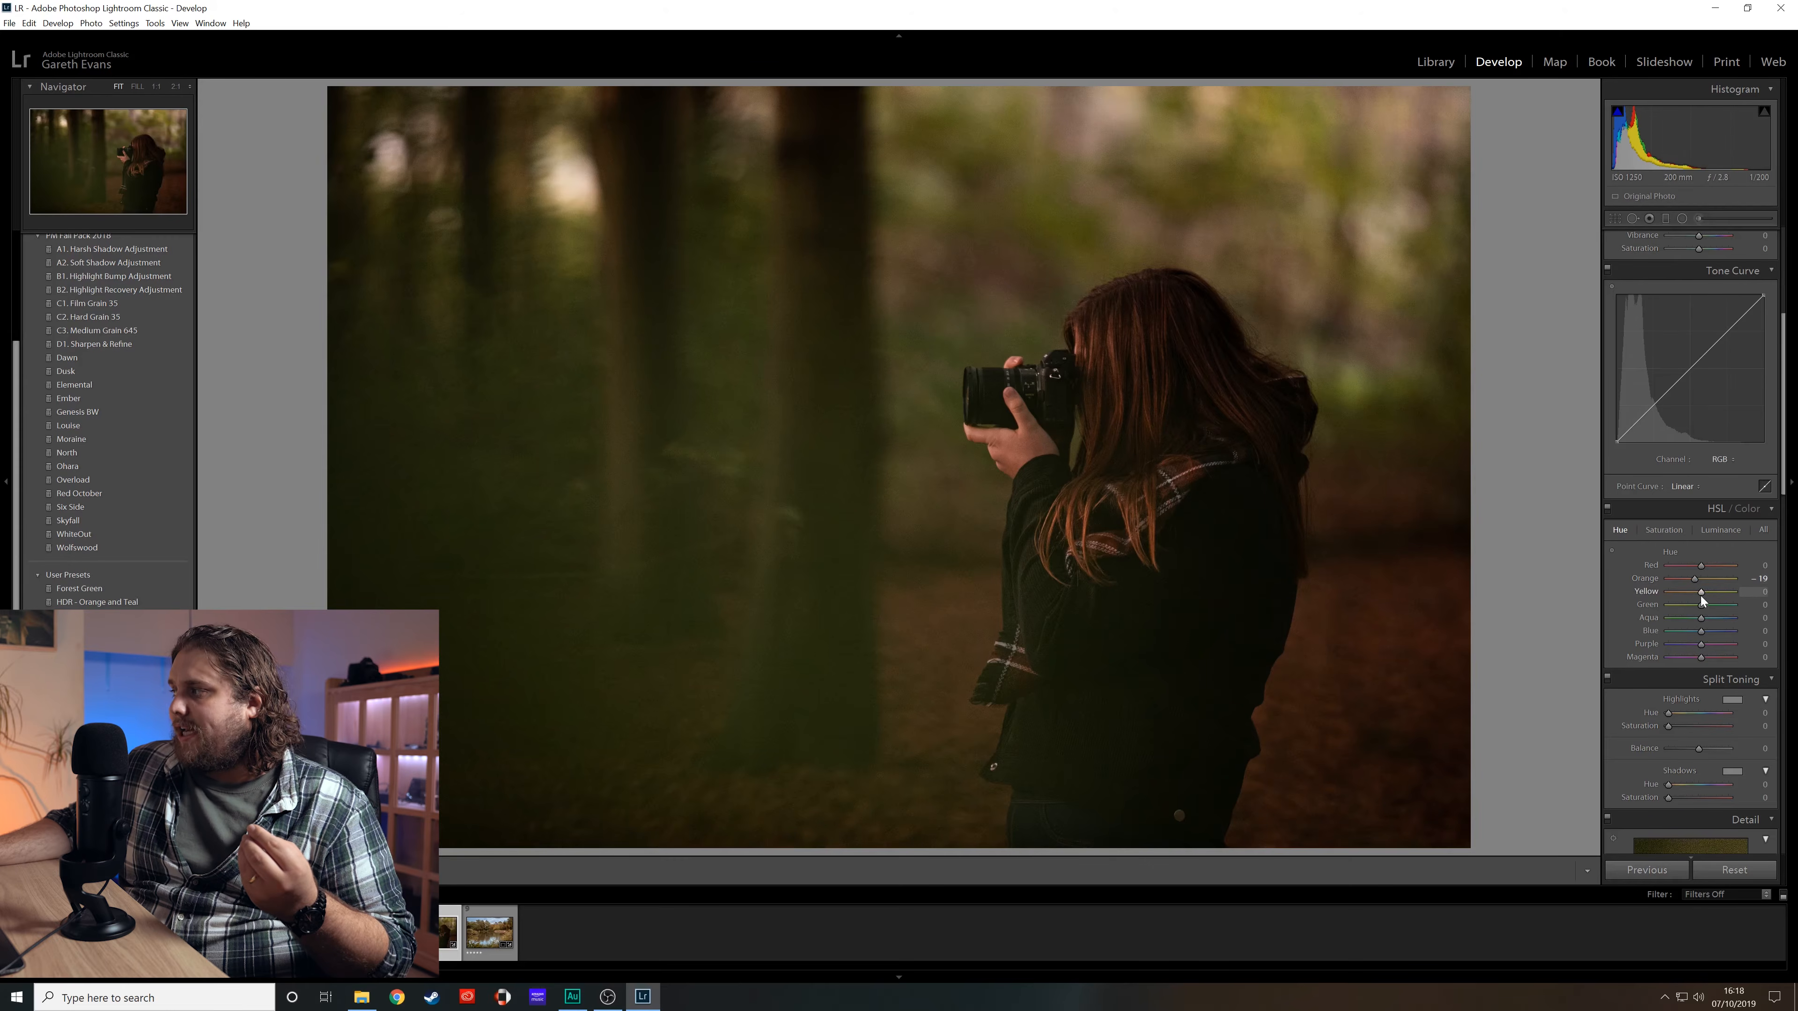
- Shift the HSL hues of yellow and green, and set orange saturation to -9 and yellow saturation to +12
mouse_move(1699, 593)
left_mouse_down()
mouse_move(1663, 590)
mouse_move(1727, 593)
mouse_move(1684, 602)
left_mouse_up()
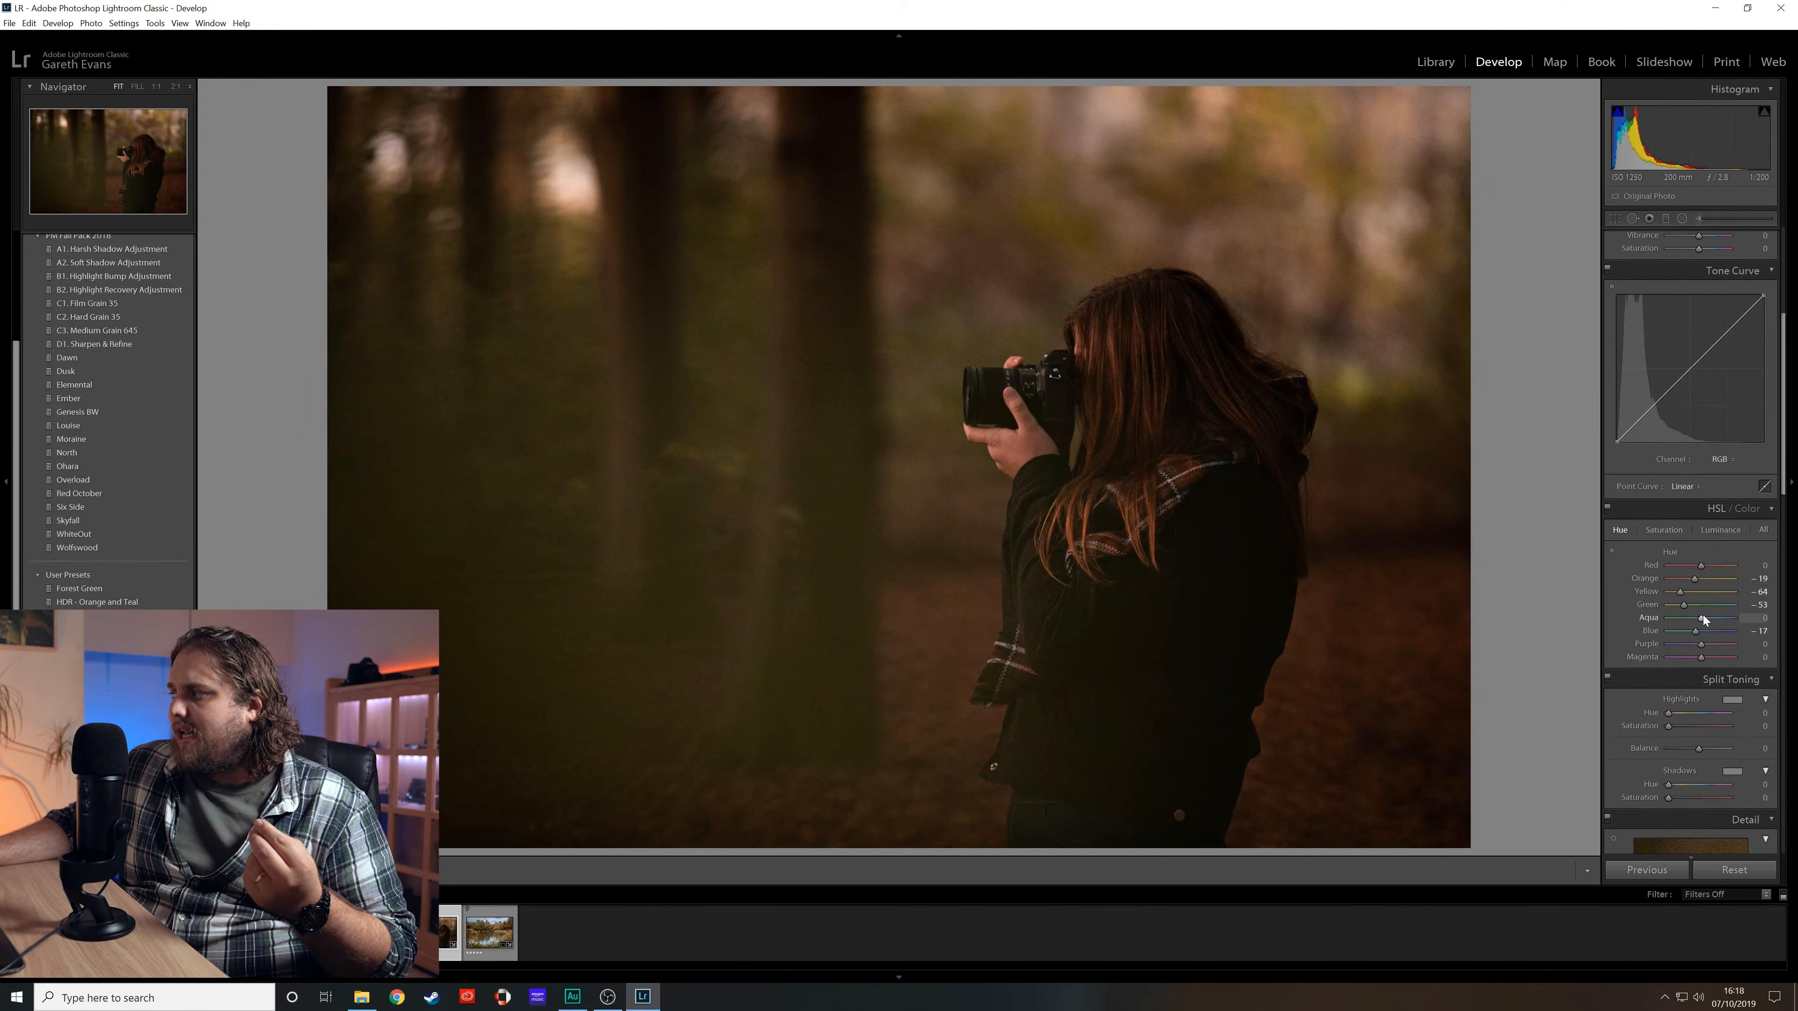
left_click(1664, 529)
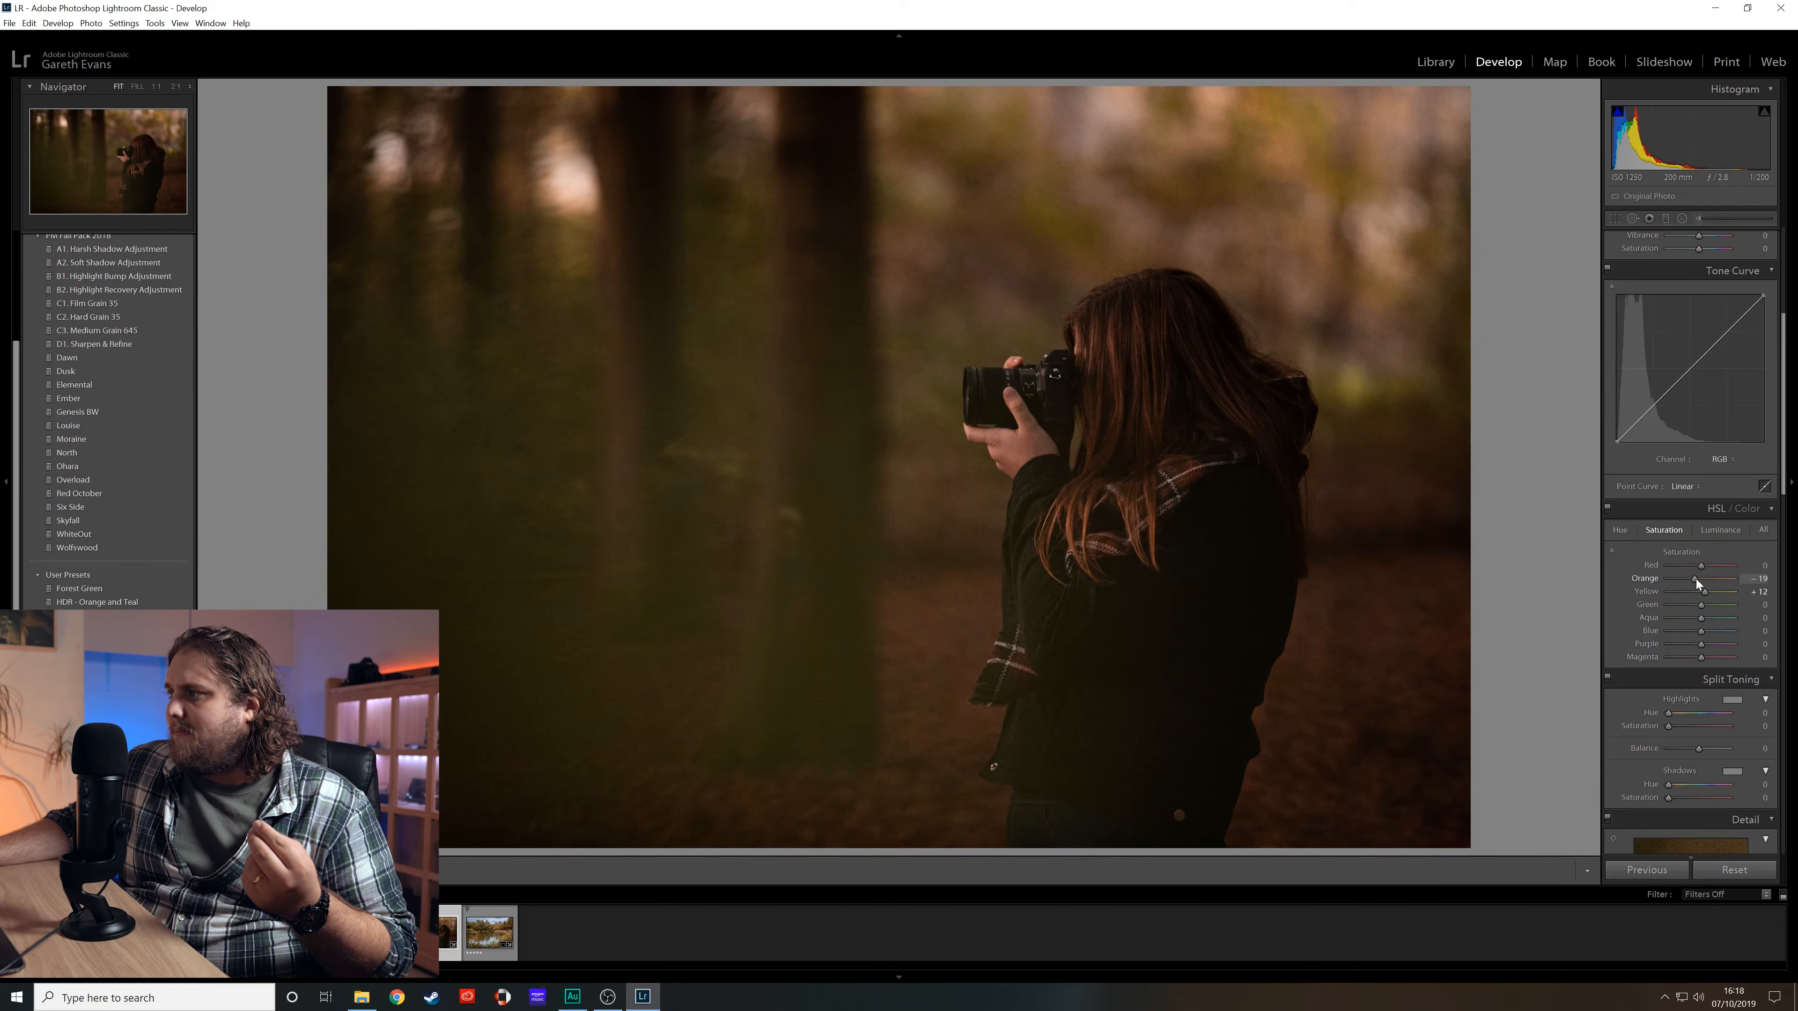
left_click_drag(1696, 580, 1699, 579)
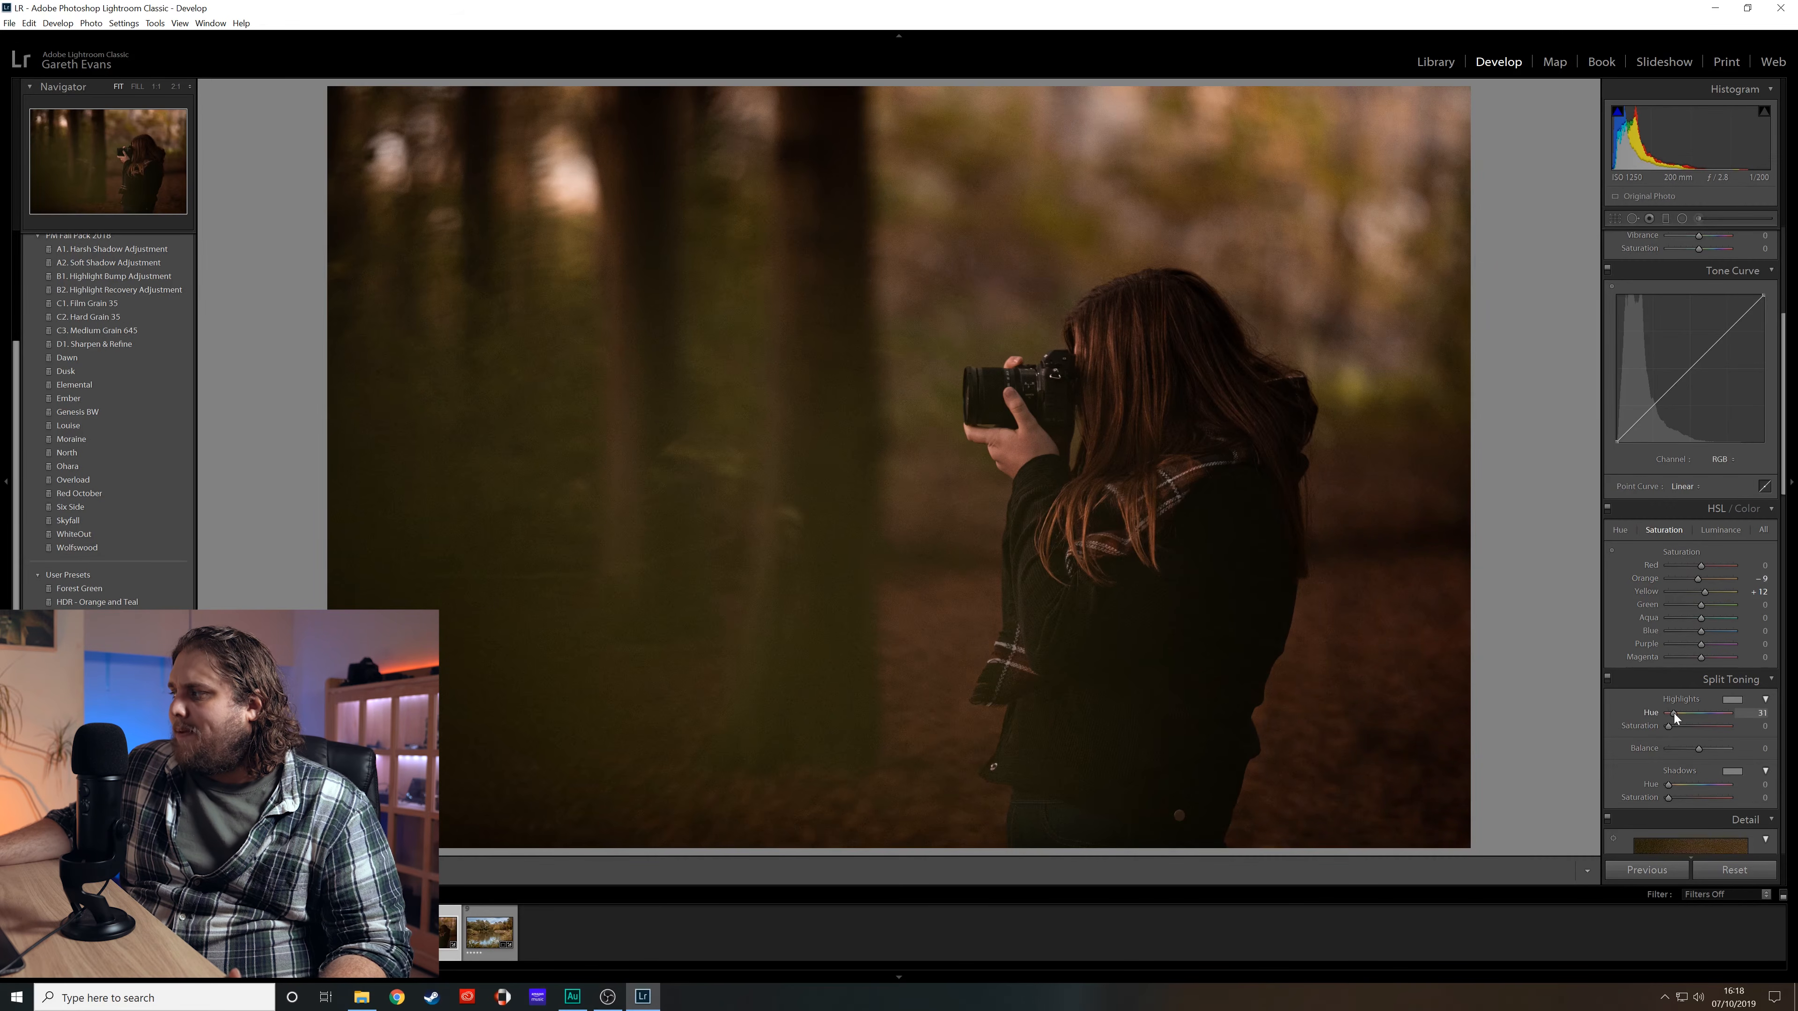
- Split tone the highlights with hue 39 and saturation 16, and tint the shadows with hue 204
left_click_drag(1669, 726, 1677, 714)
mouse_move(1668, 784)
left_mouse_down()
mouse_move(1703, 790)
mouse_move(1674, 798)
left_mouse_up()
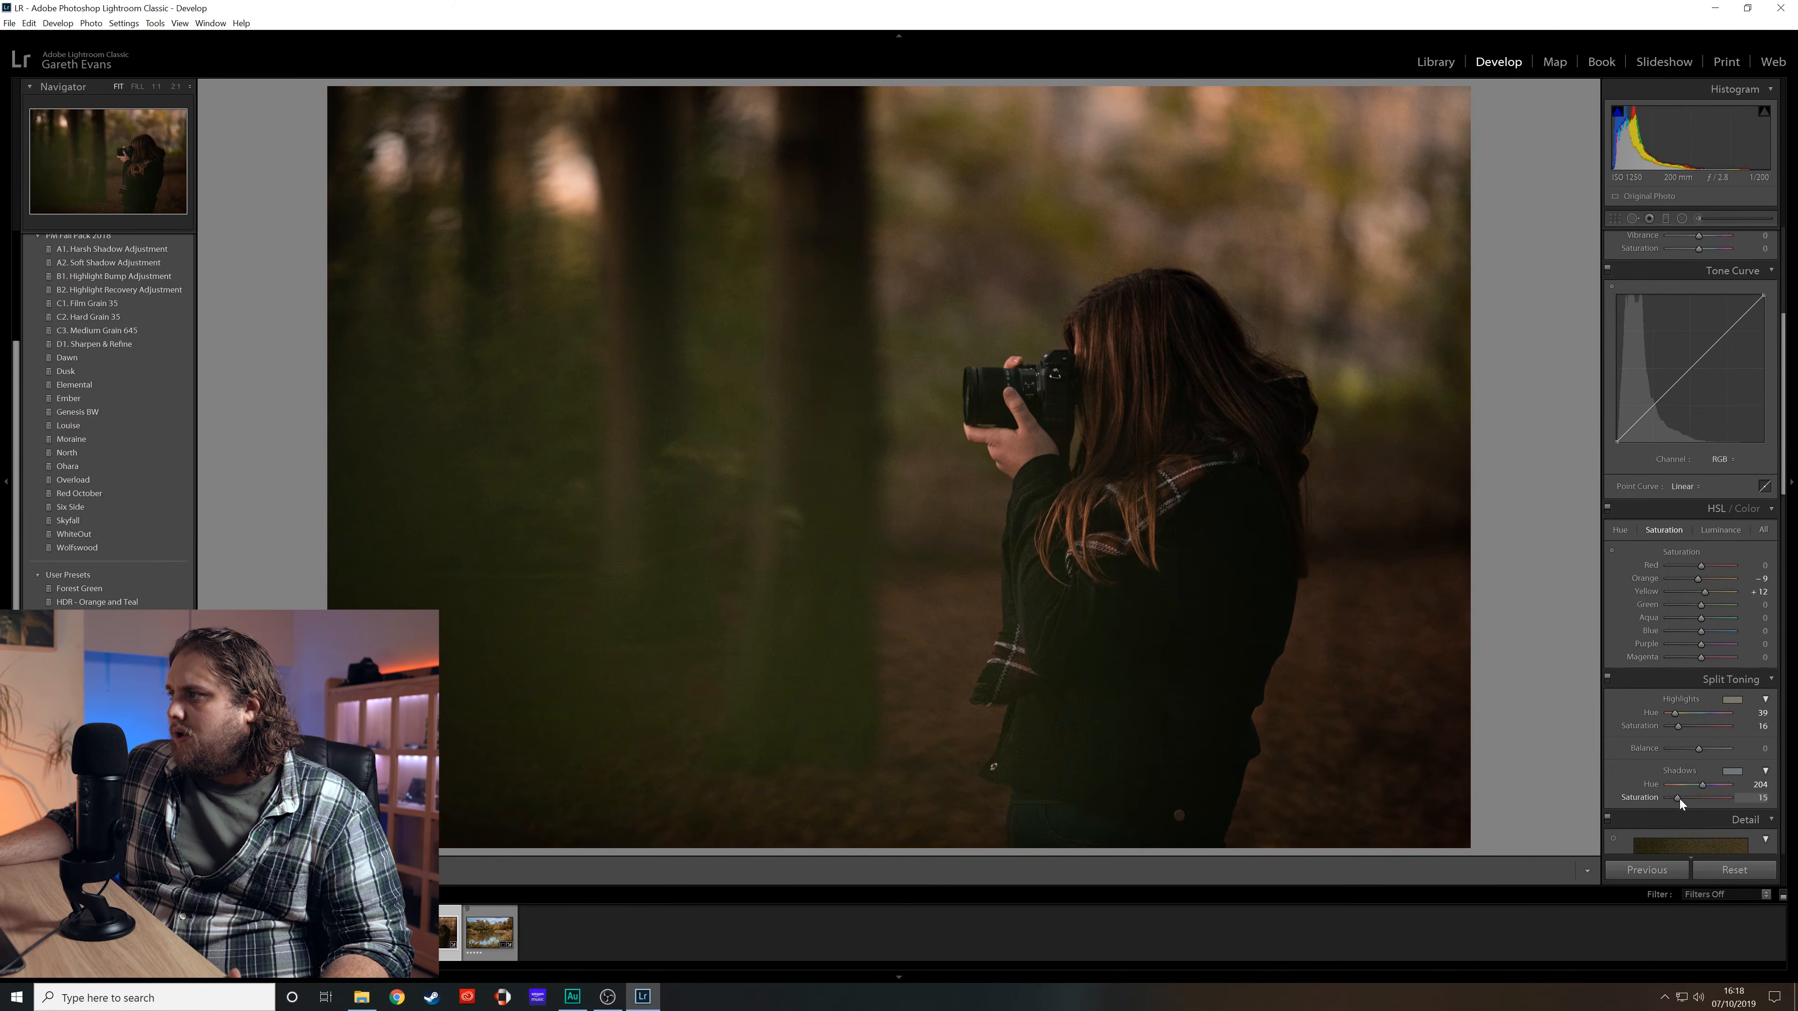
- Set the calibration red primary hue to +18 and blue primary hue to -27, then compare before and after views
scroll(1622, 756, "down", 8)
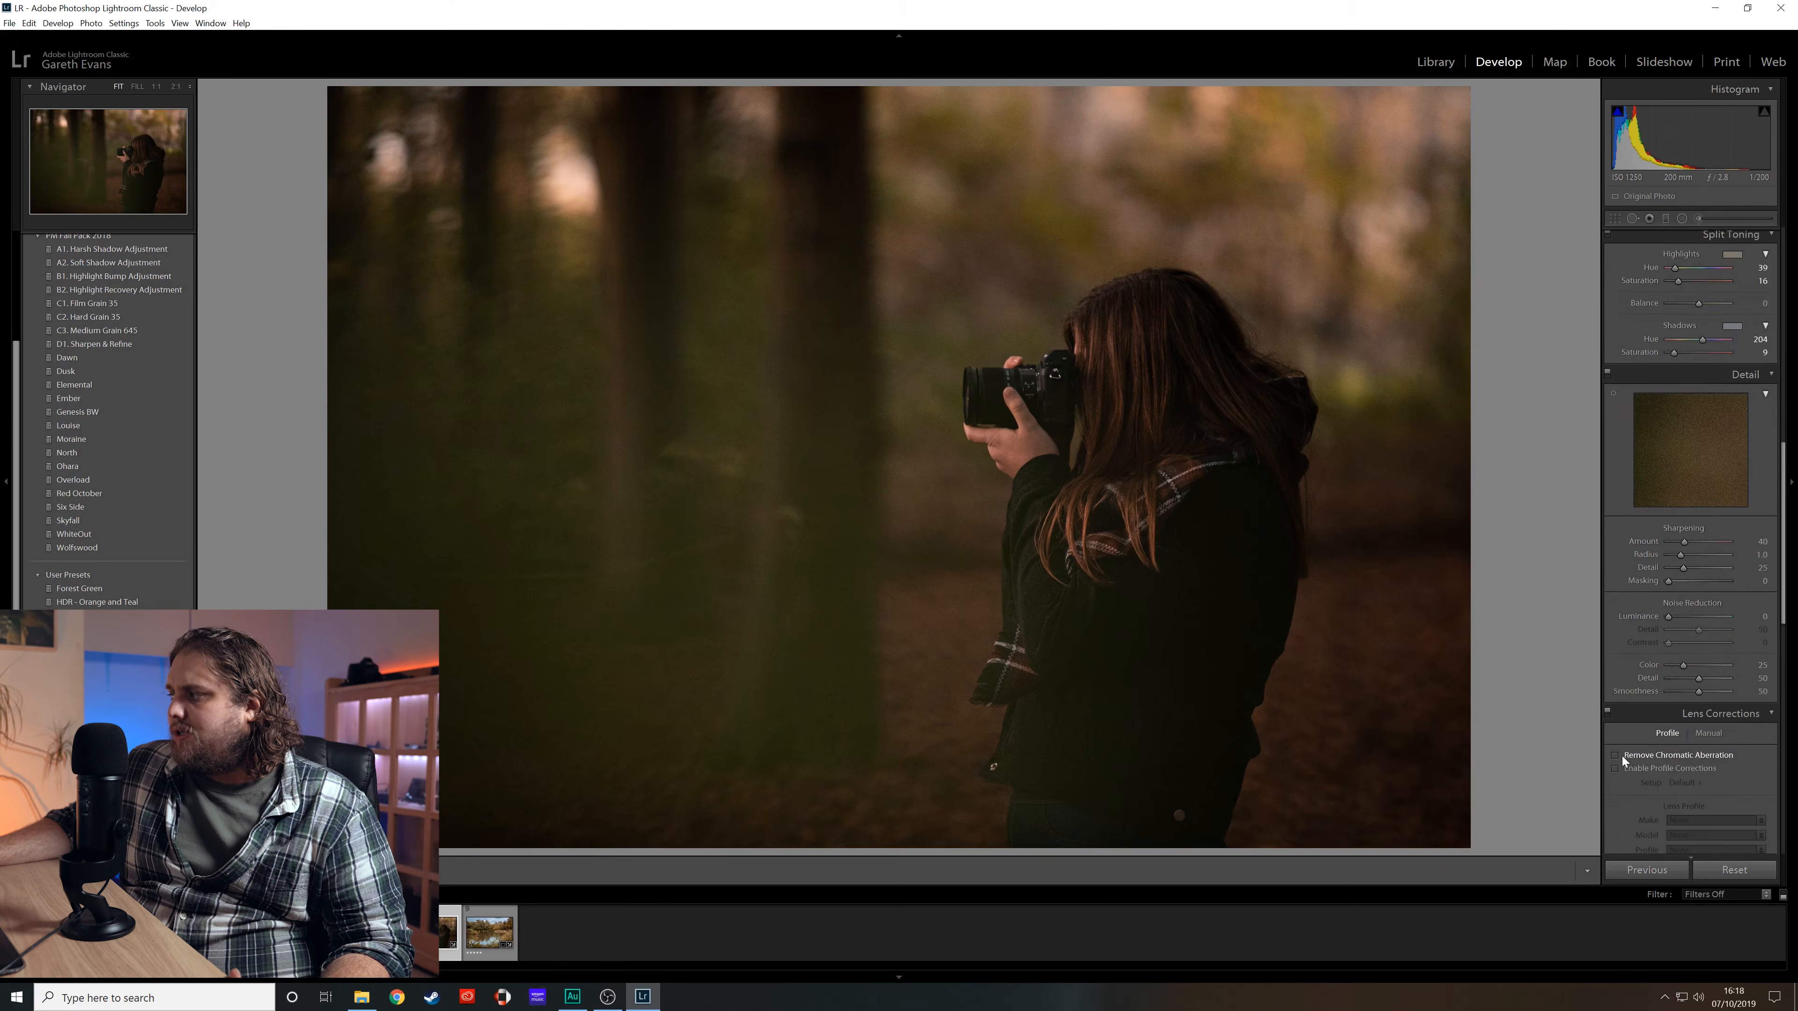
scroll(1632, 671, "down", 7)
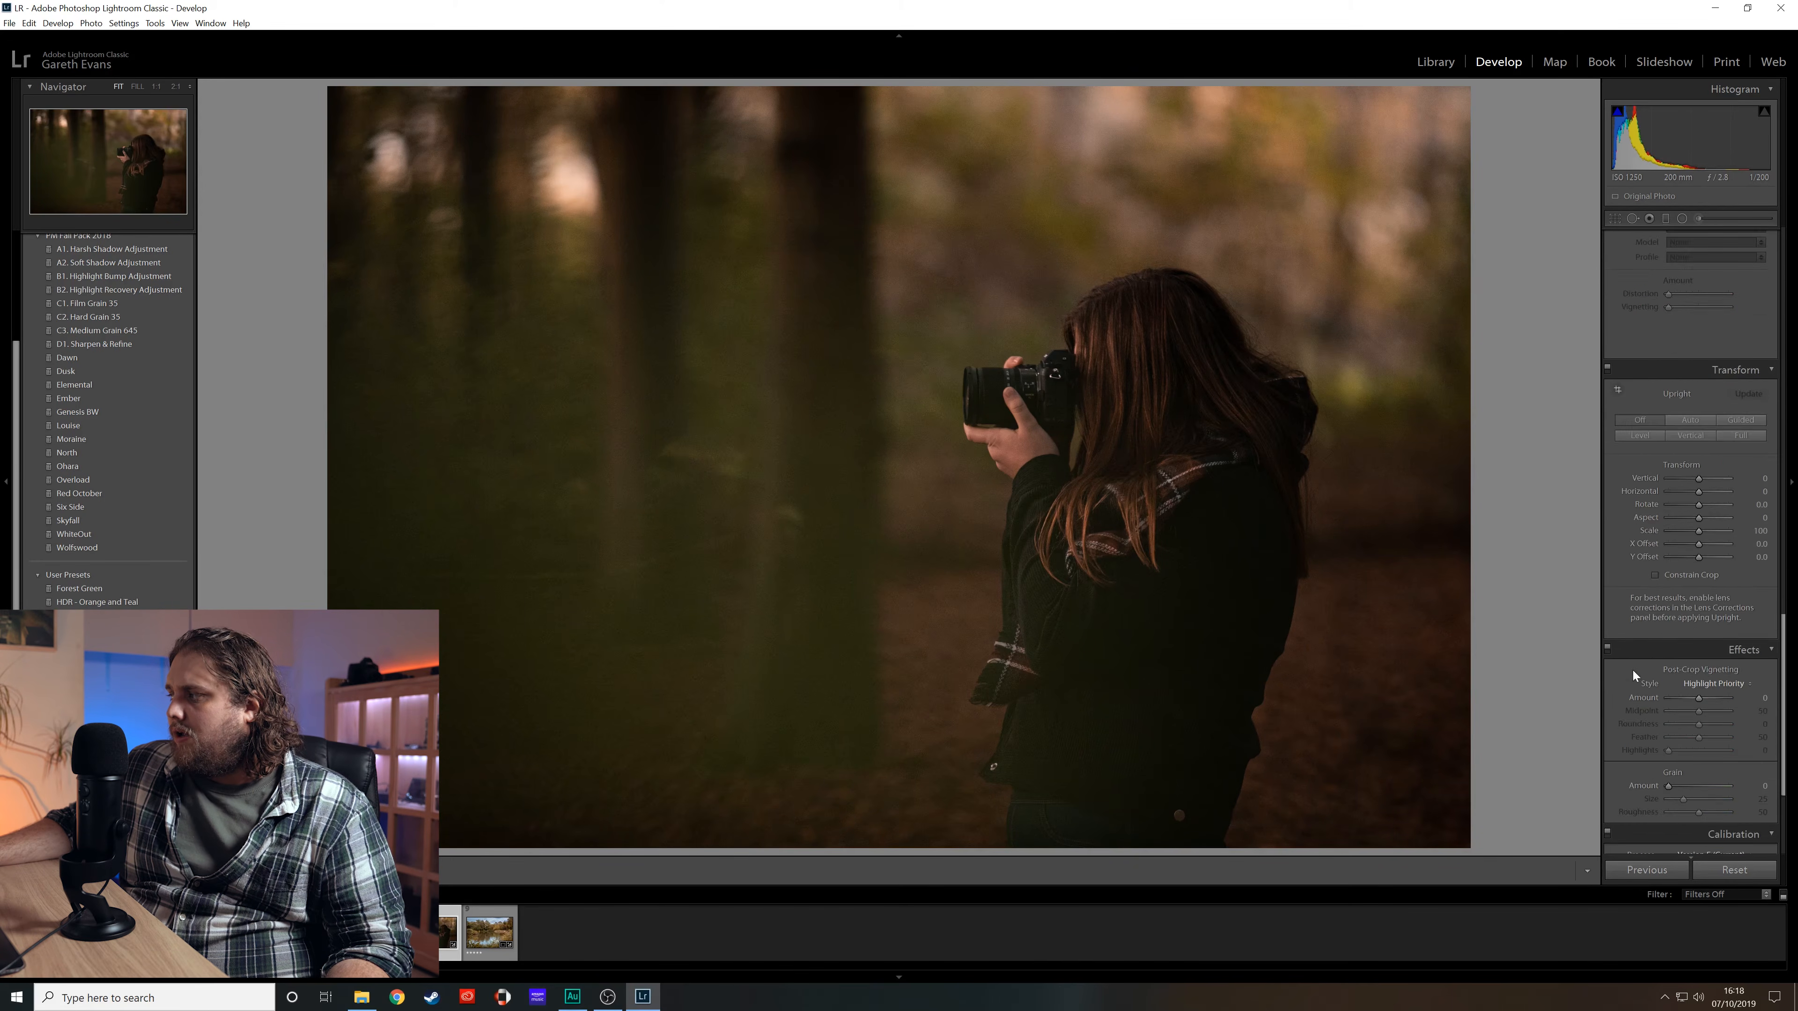
scroll(1632, 672, "down", 3)
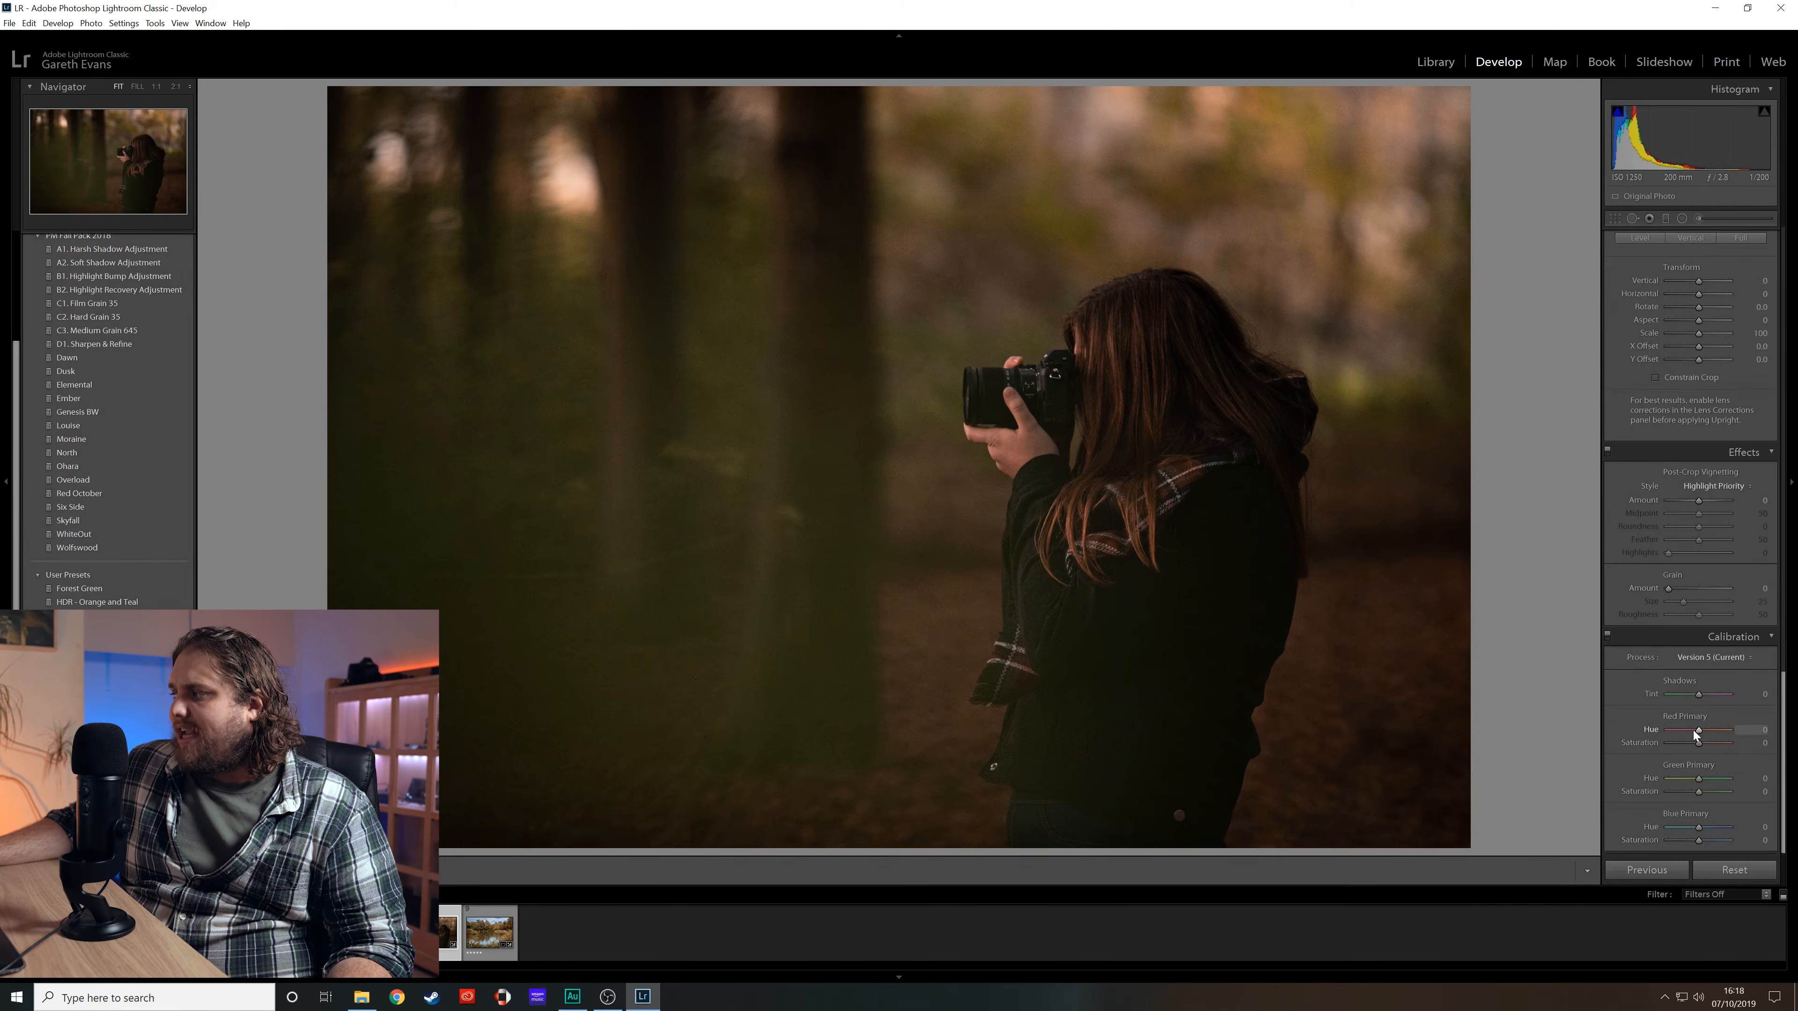
mouse_move(1698, 829)
left_mouse_down()
mouse_move(1676, 828)
mouse_move(1717, 835)
mouse_move(1689, 834)
left_mouse_up()
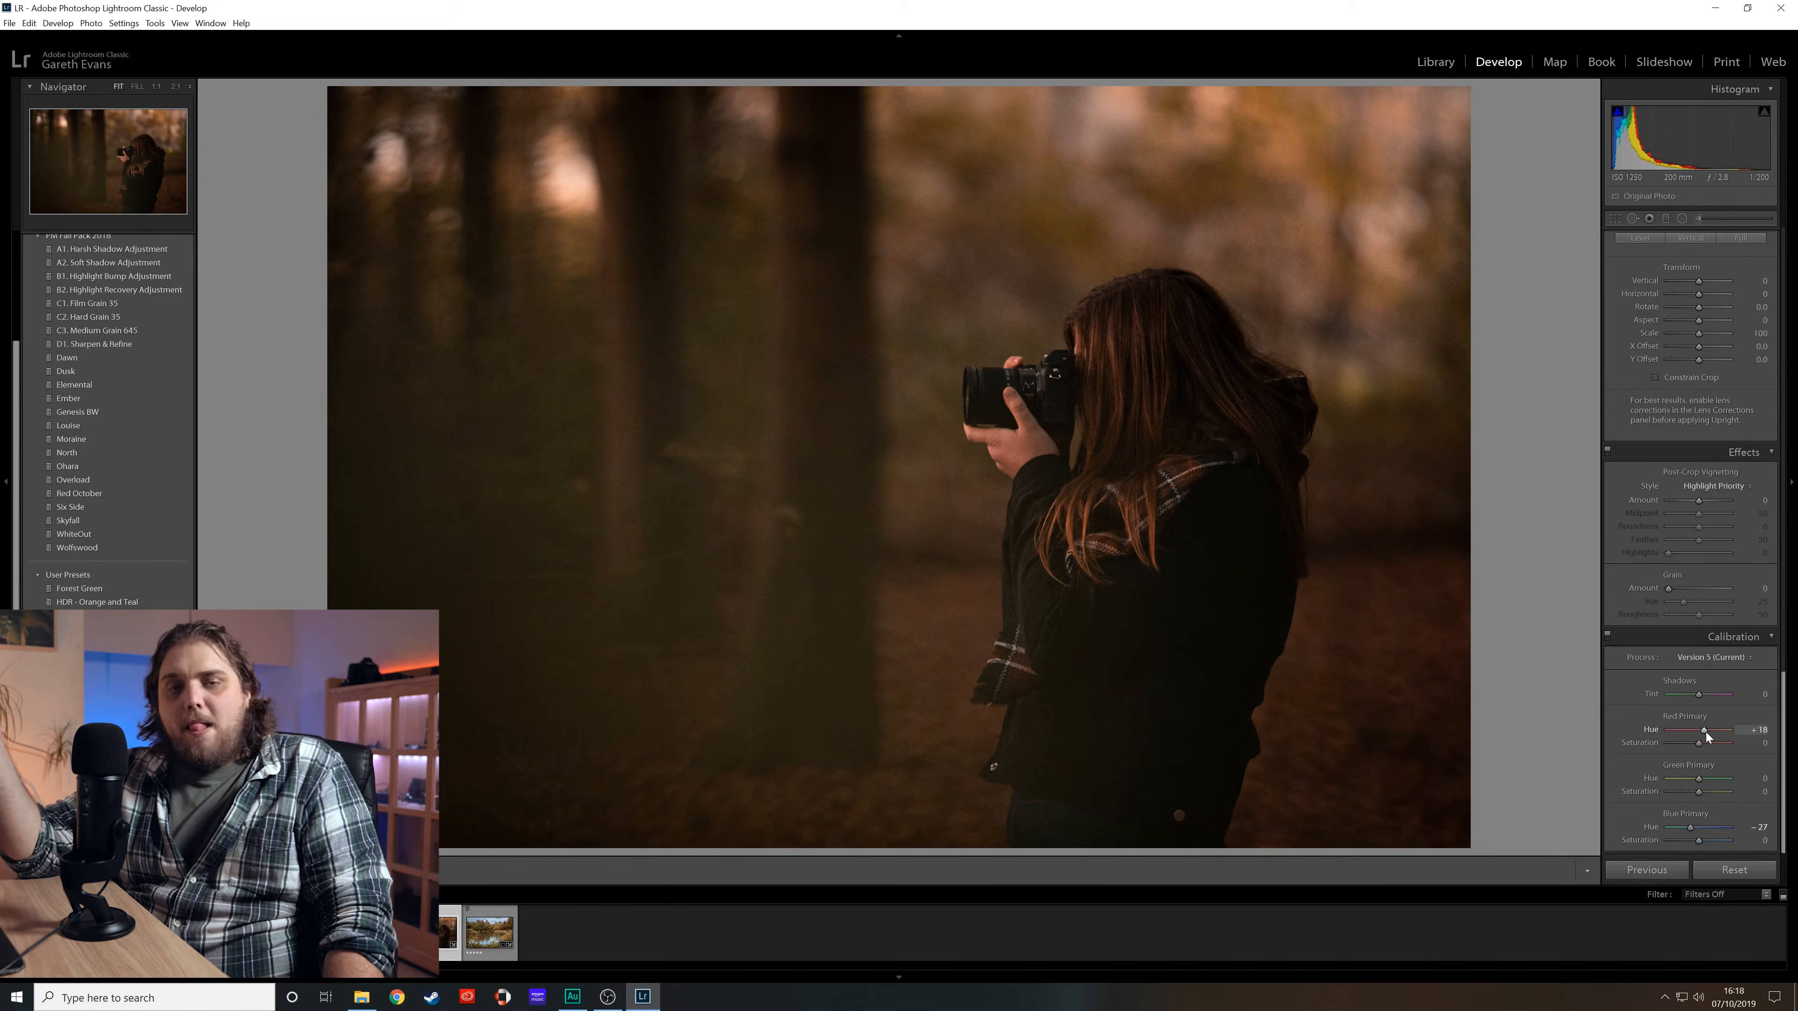
key("backslash")
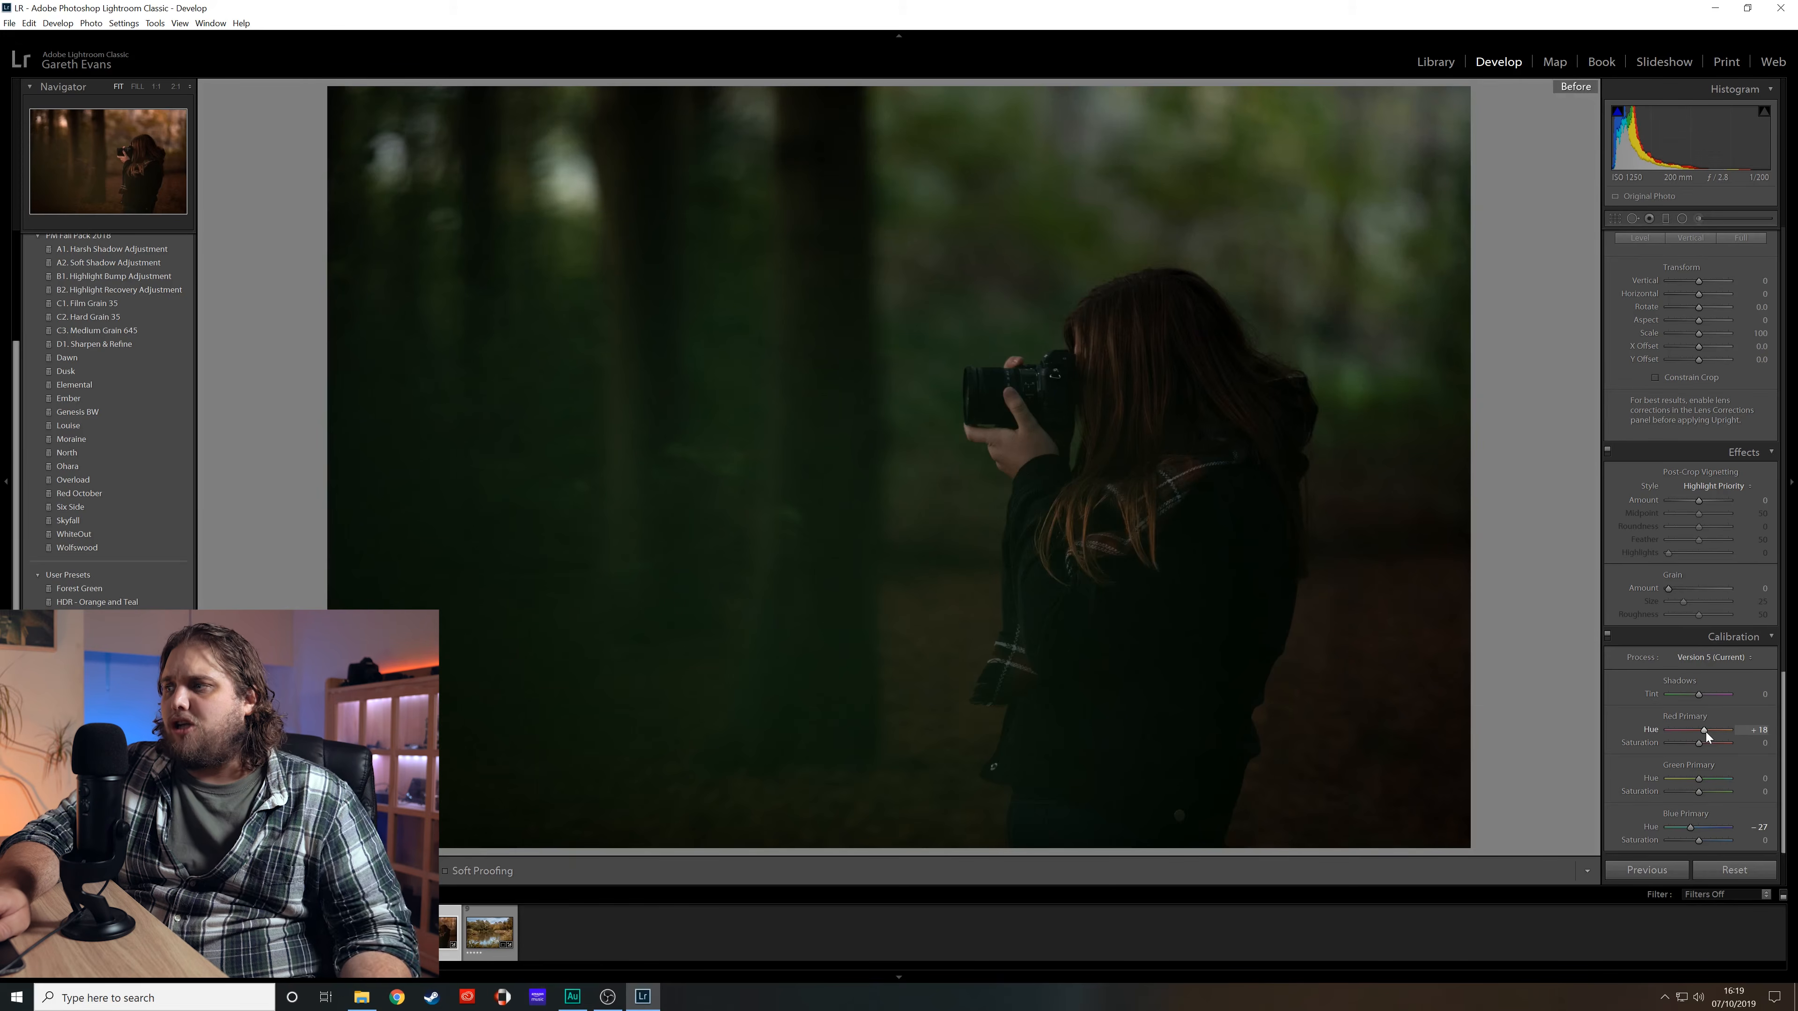
key("backslash")
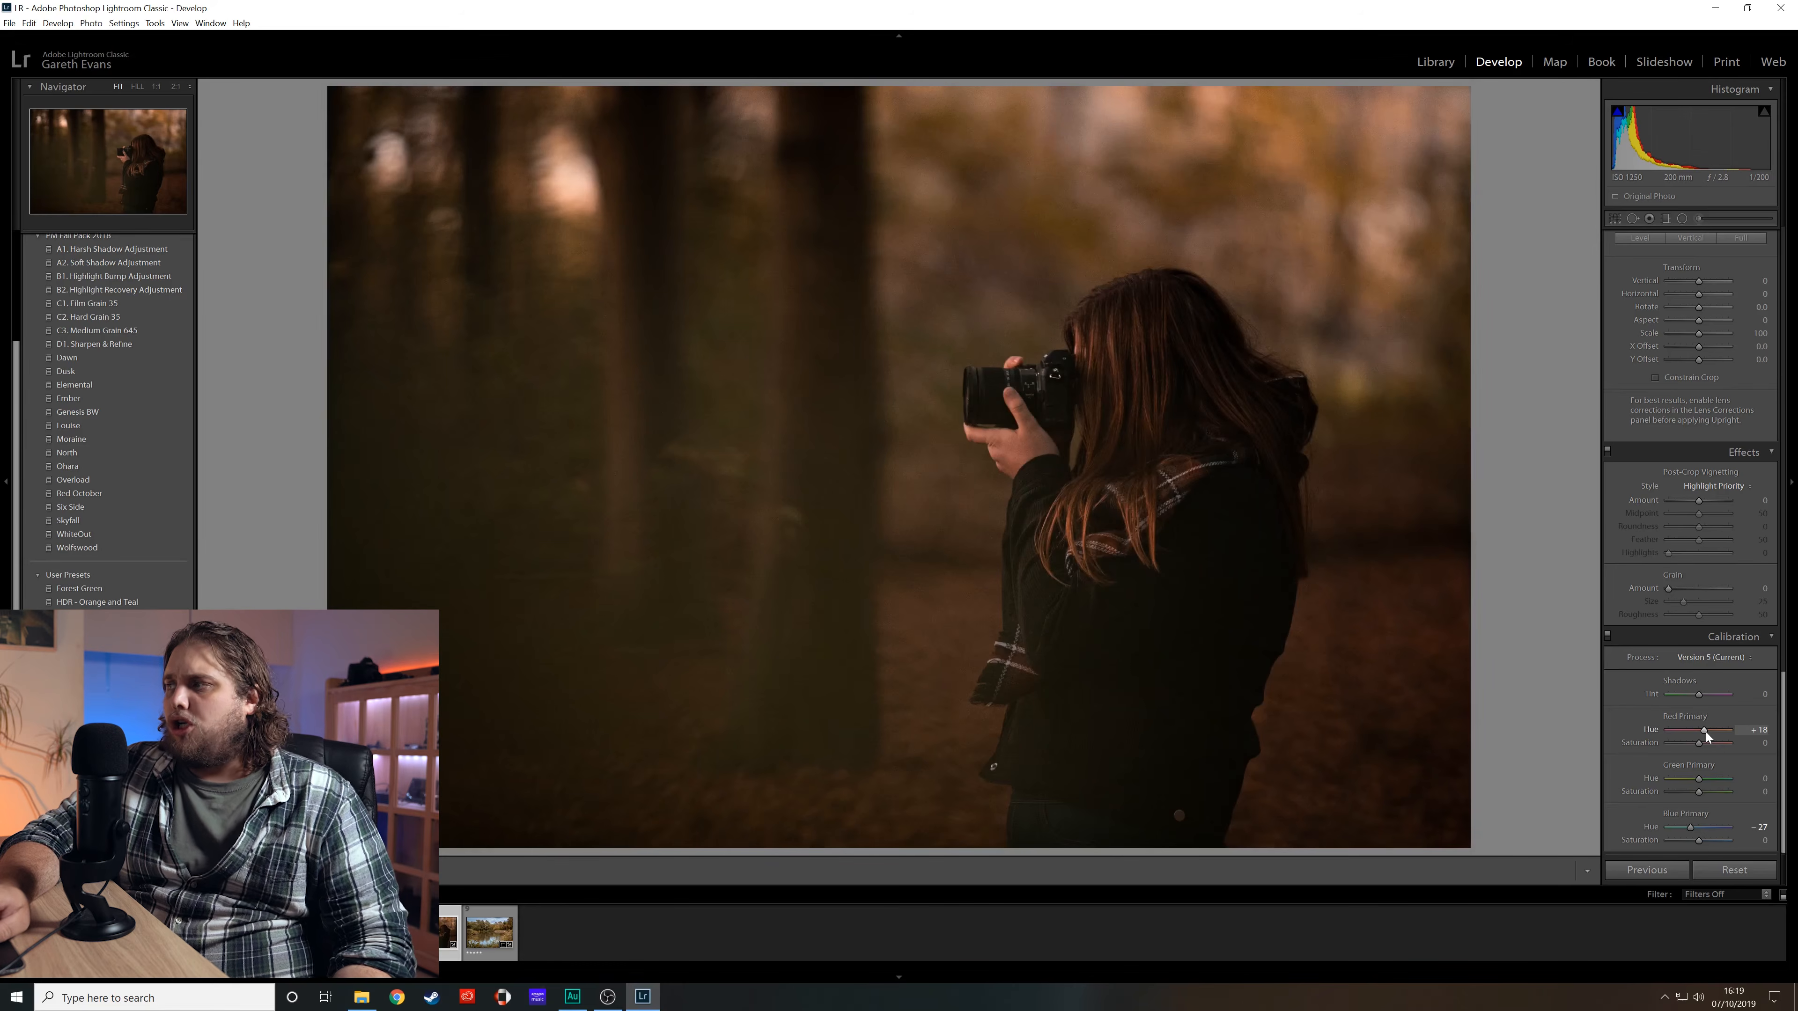